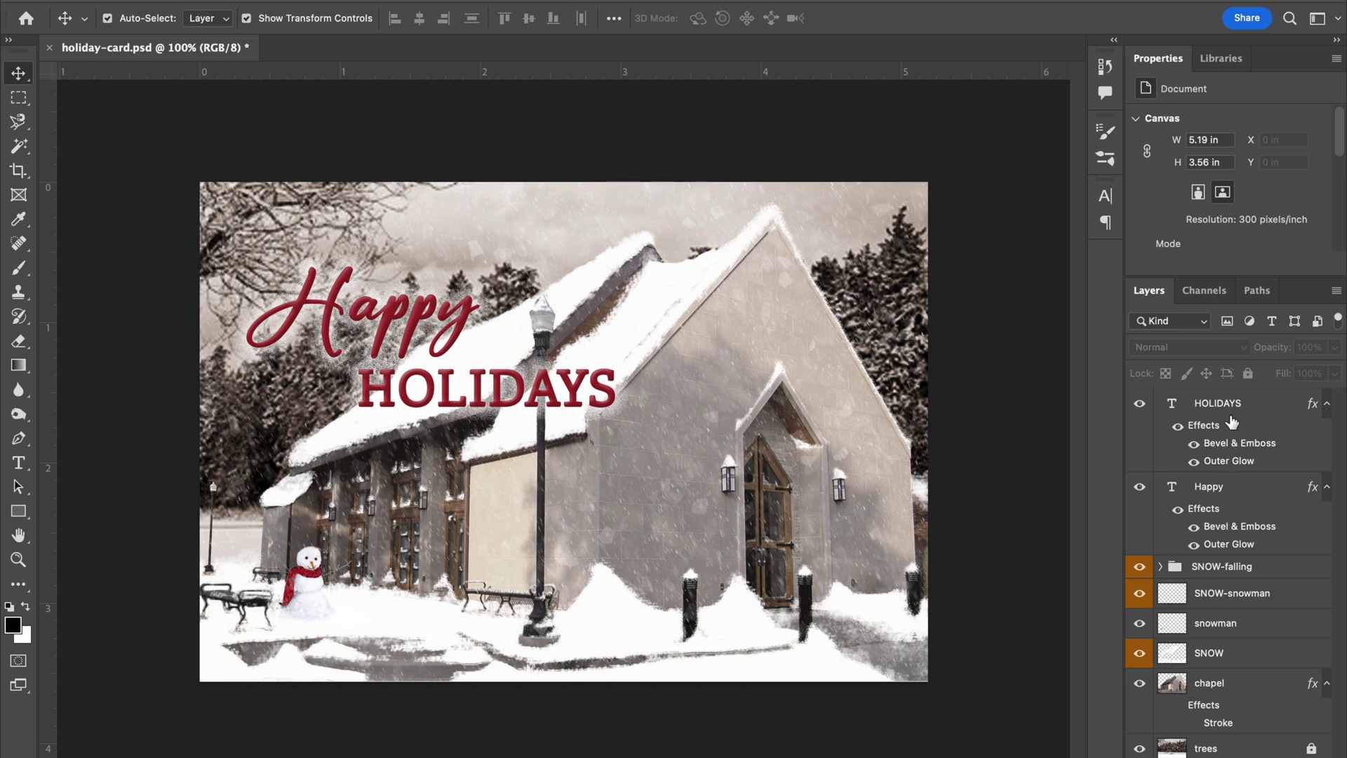
Go through the layer stack one by one, from HOLIDAYS and Happy down through the snow, snowman and chapel layers to trees
click(1255, 407)
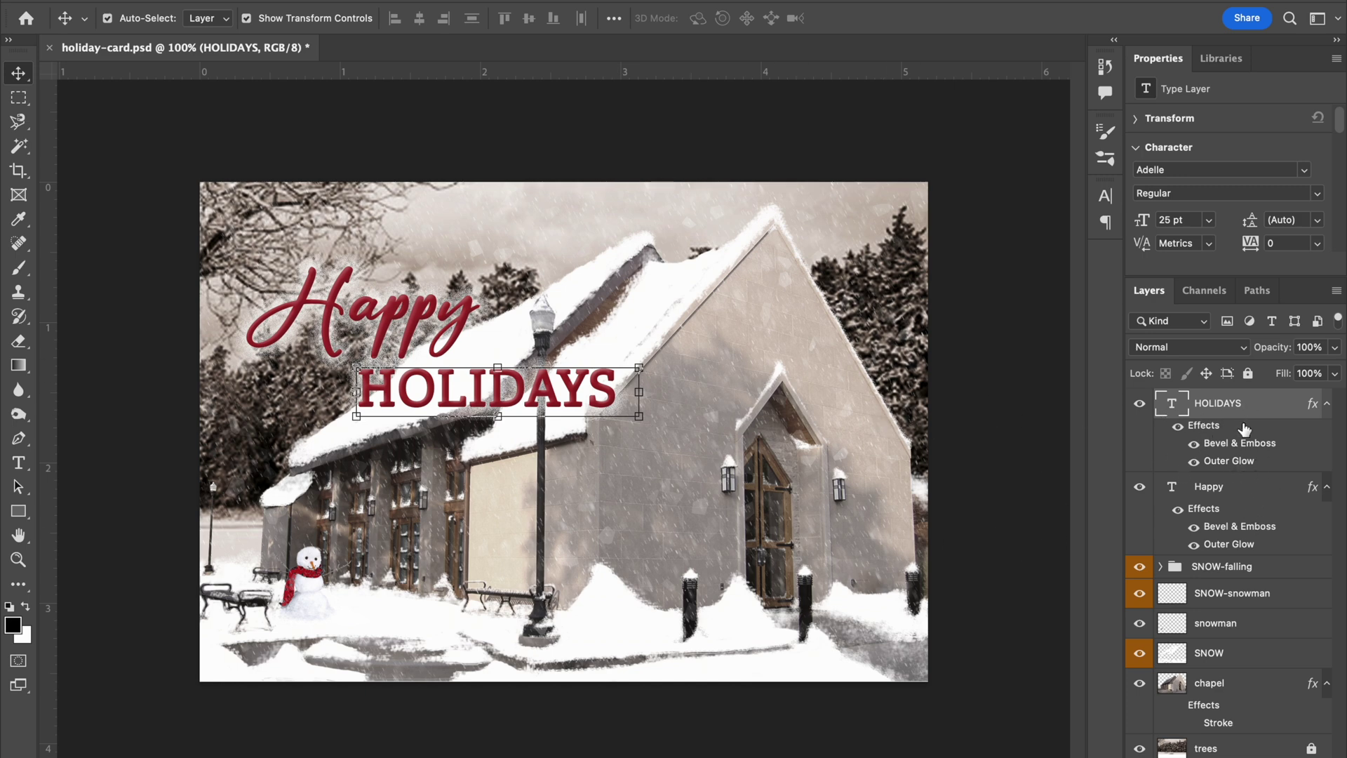
click(1243, 491)
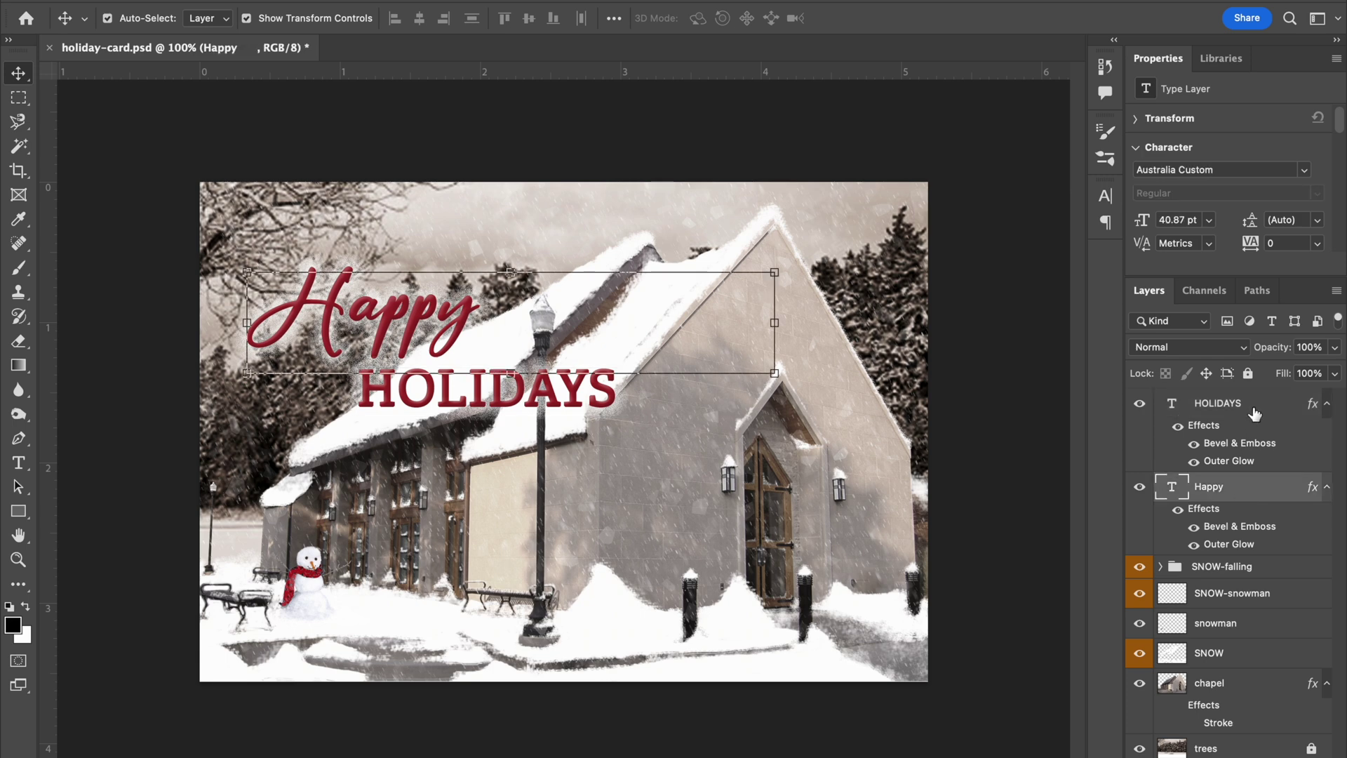
click(1277, 569)
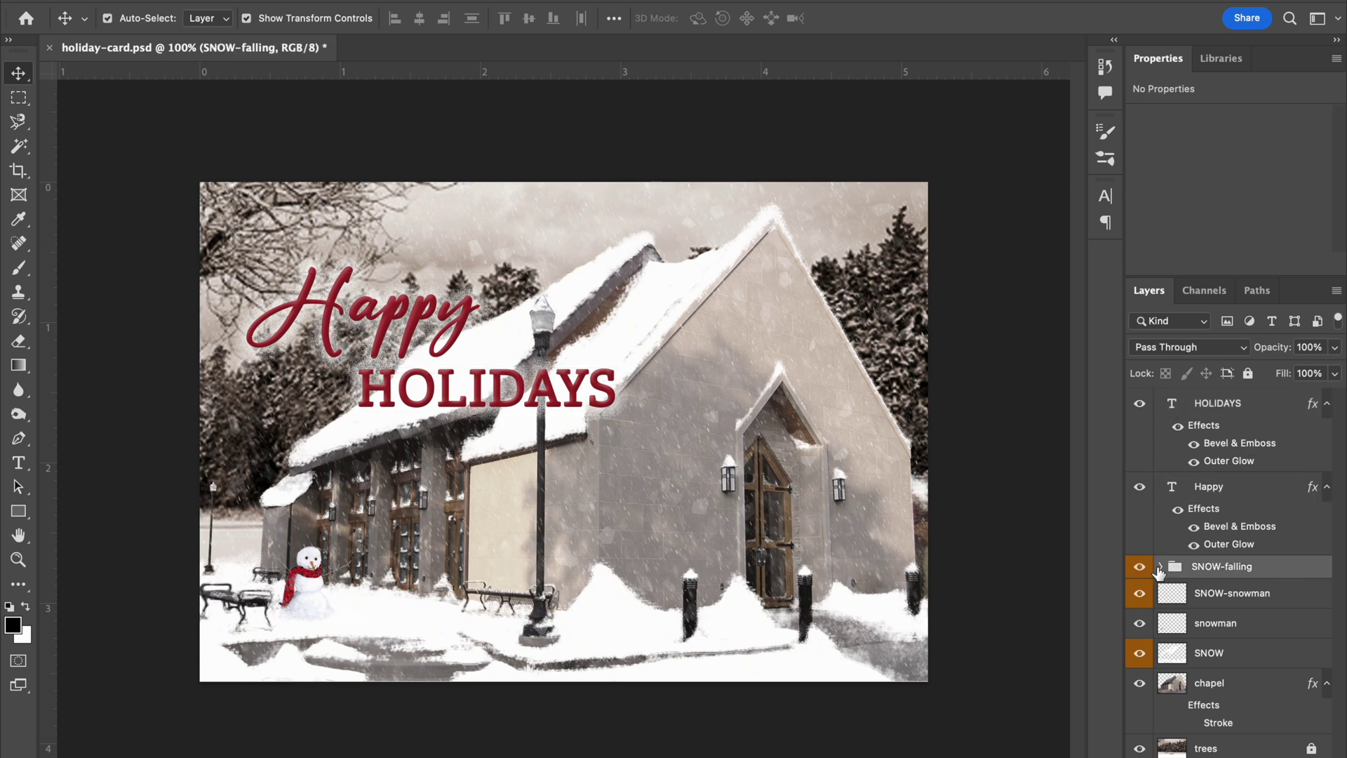
click(1290, 602)
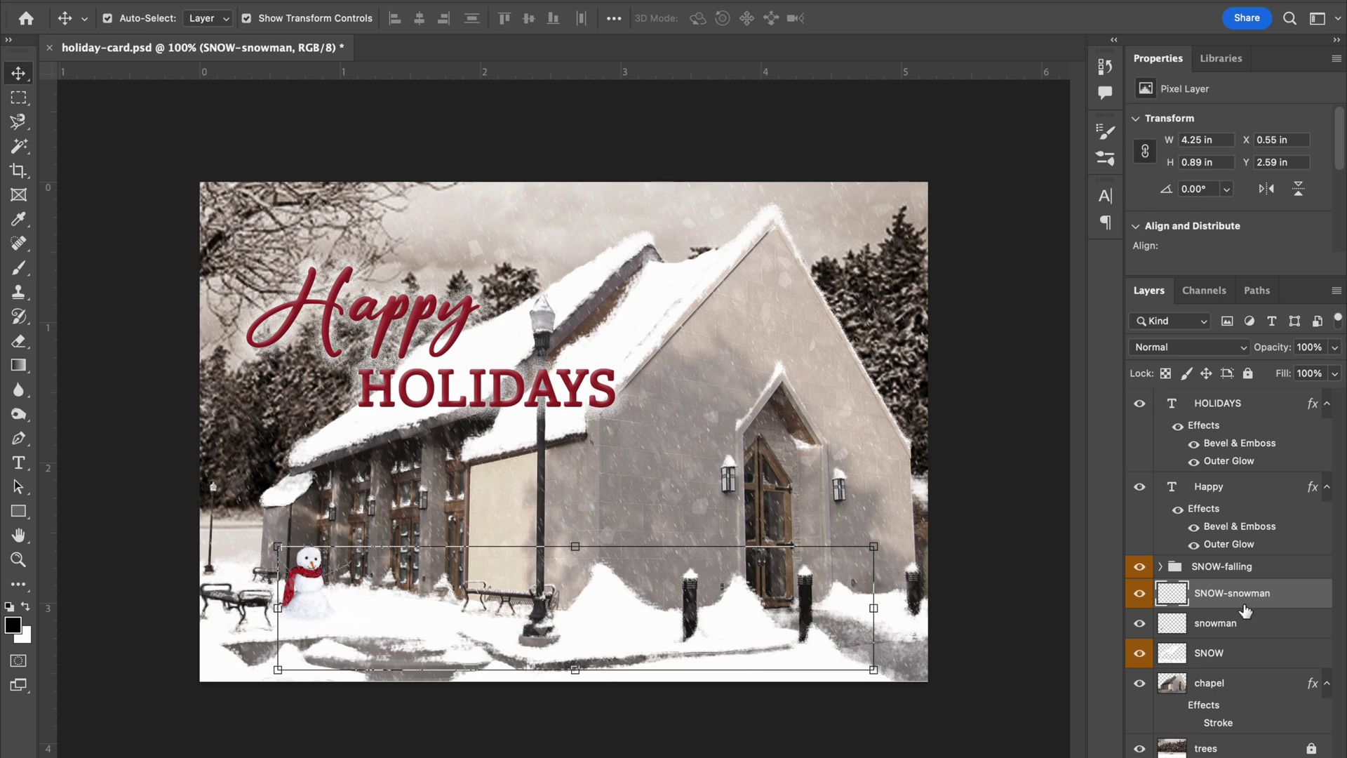
click(1259, 632)
click(1250, 655)
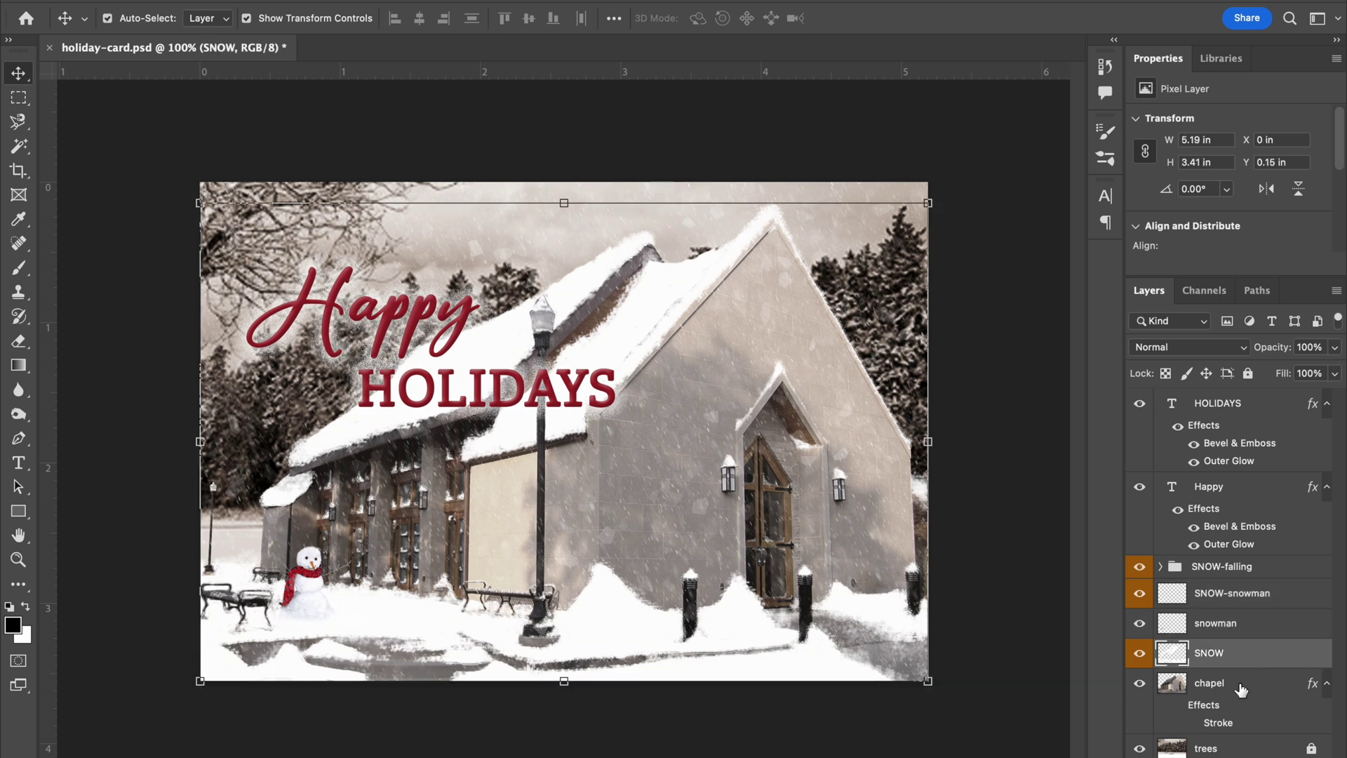
click(1241, 690)
click(1231, 752)
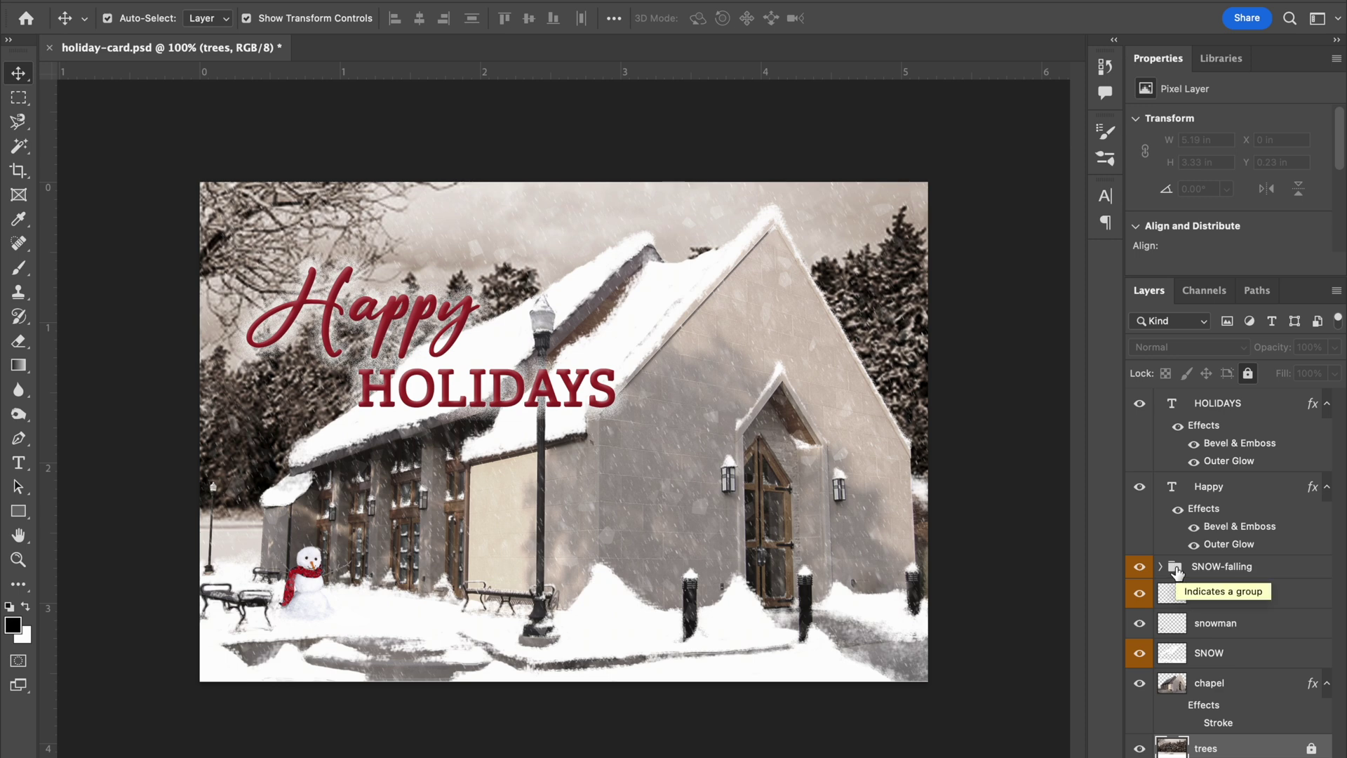
Move the SNOW-falling group above HOLIDAYS and back below Happy, and toggle its visibility to compare the card
drag(1177, 572, 1184, 404)
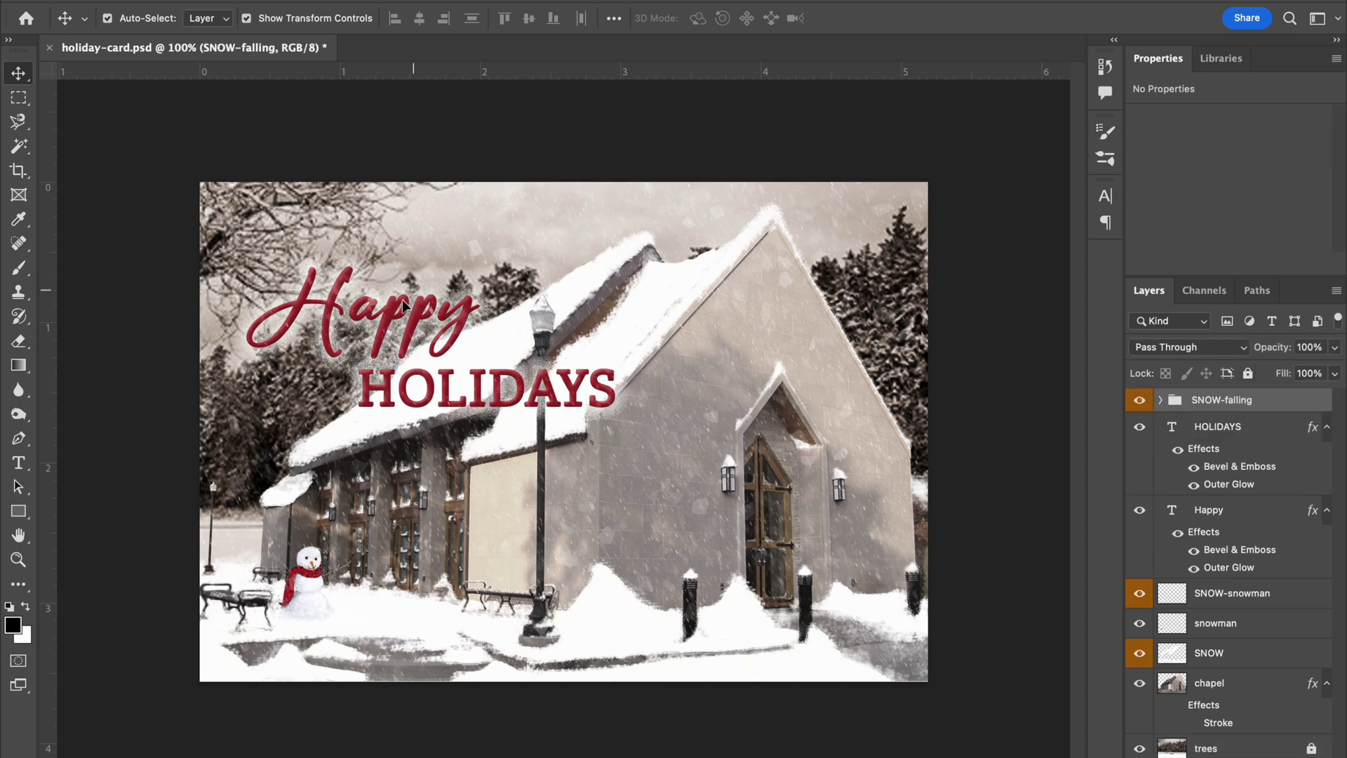
drag(1176, 400, 1170, 565)
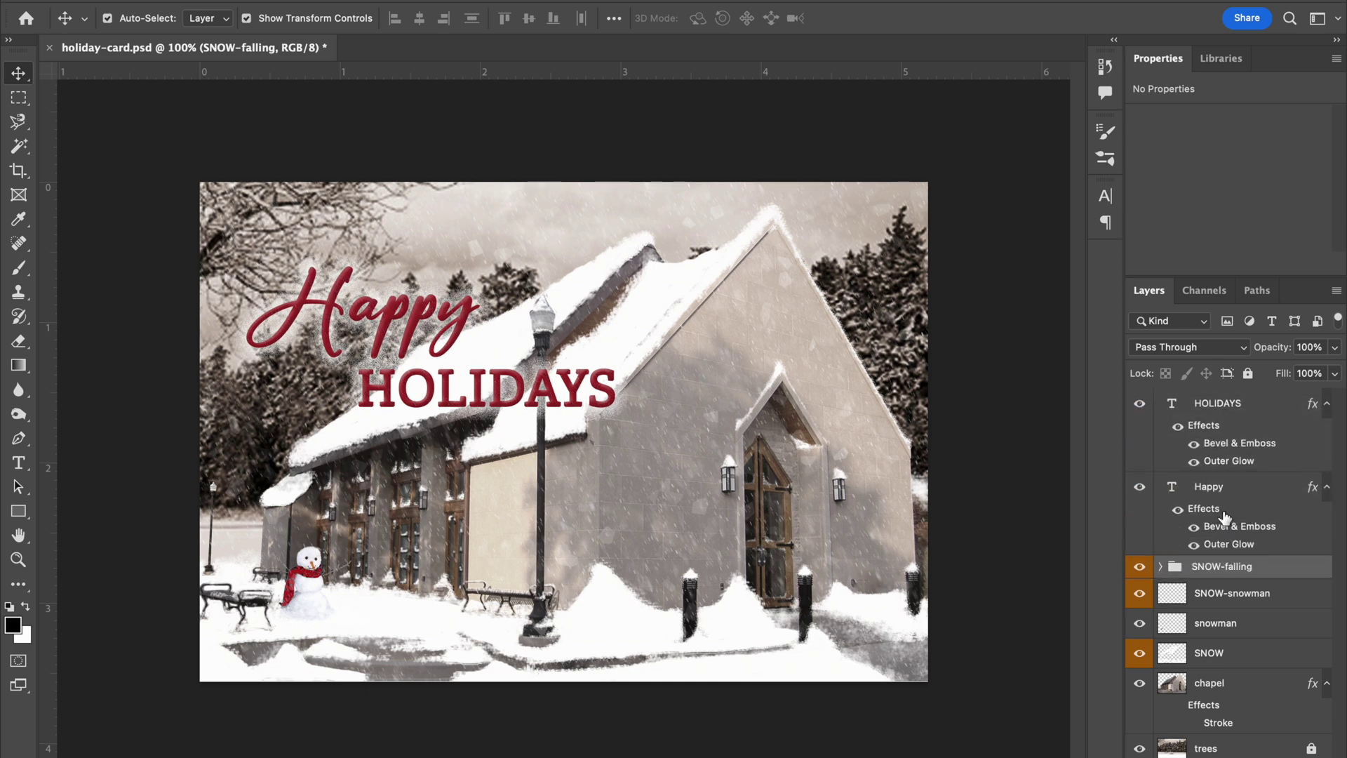
click(1140, 573)
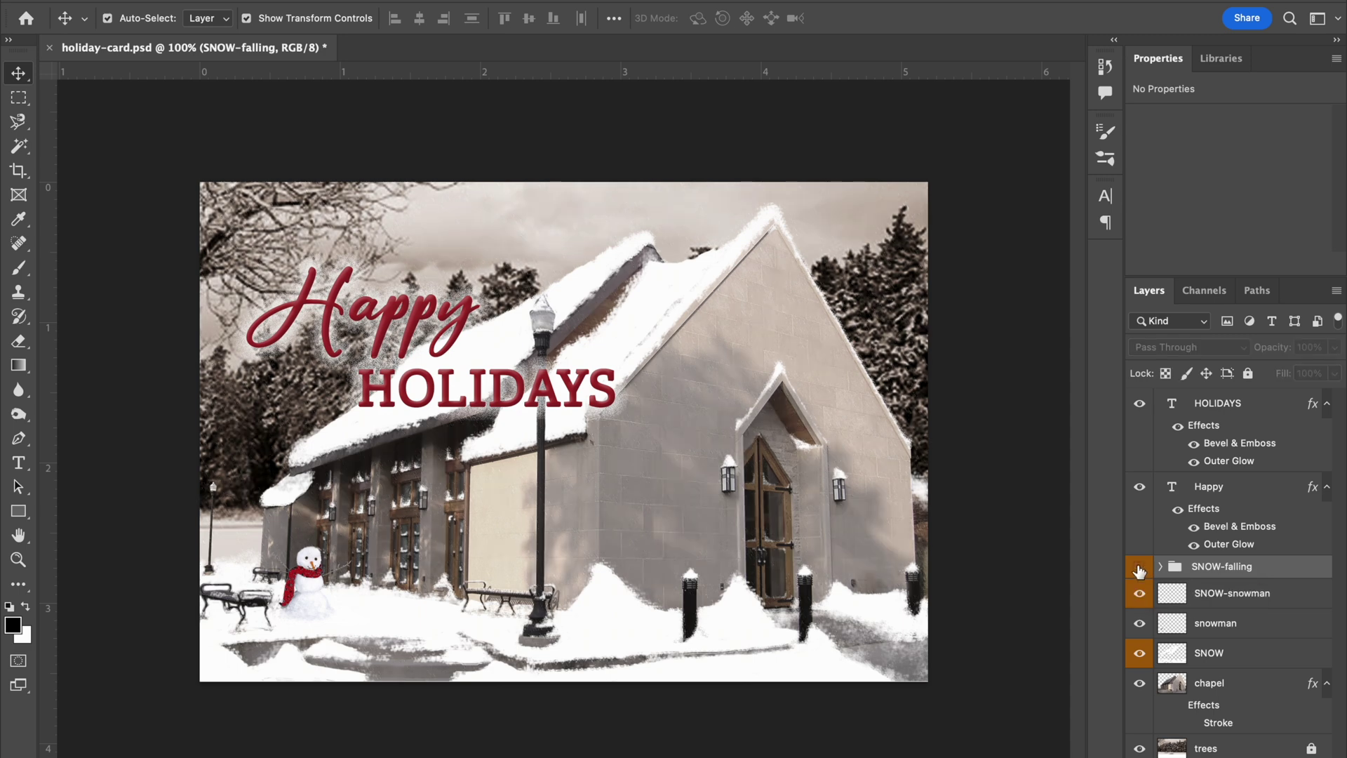
click(1140, 568)
click(1140, 569)
click(1139, 569)
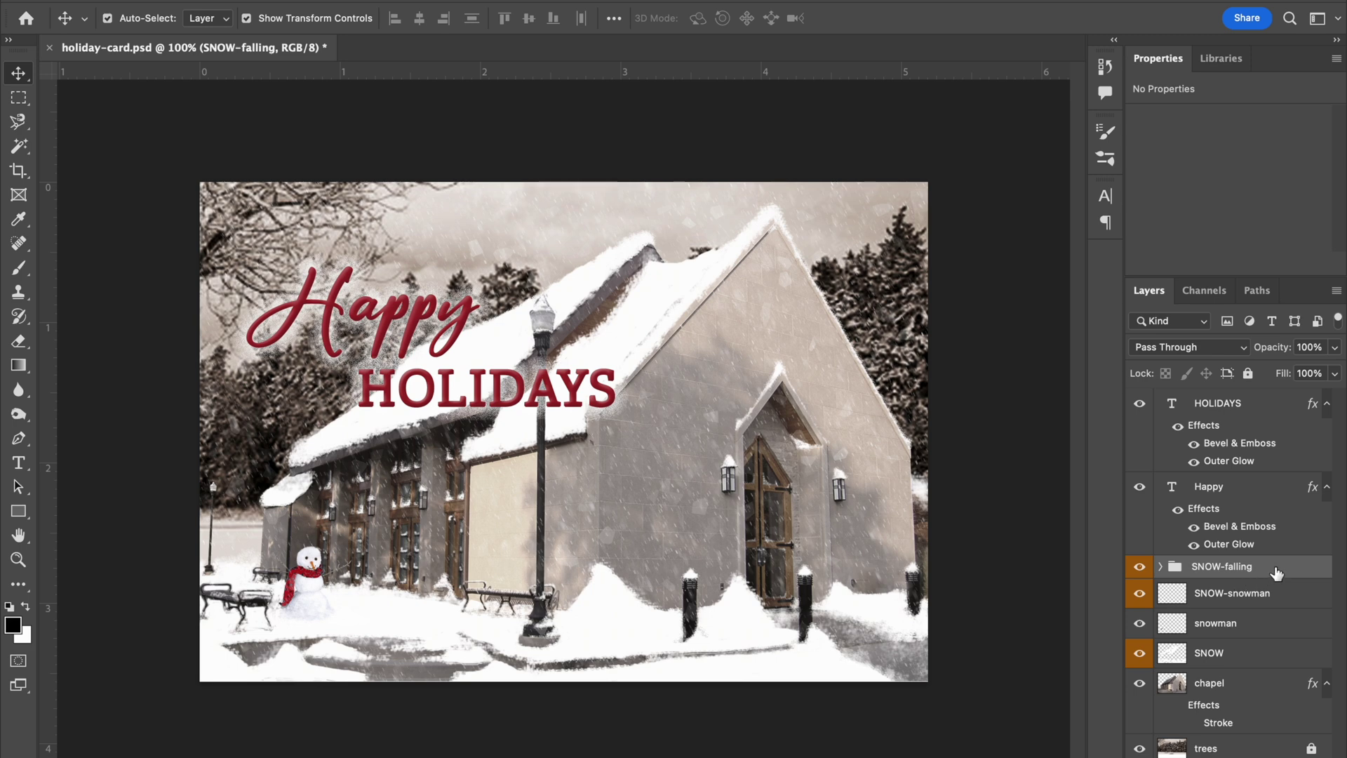
View the color label options for the SNOW-snowman layer without changing its label
click(1292, 600)
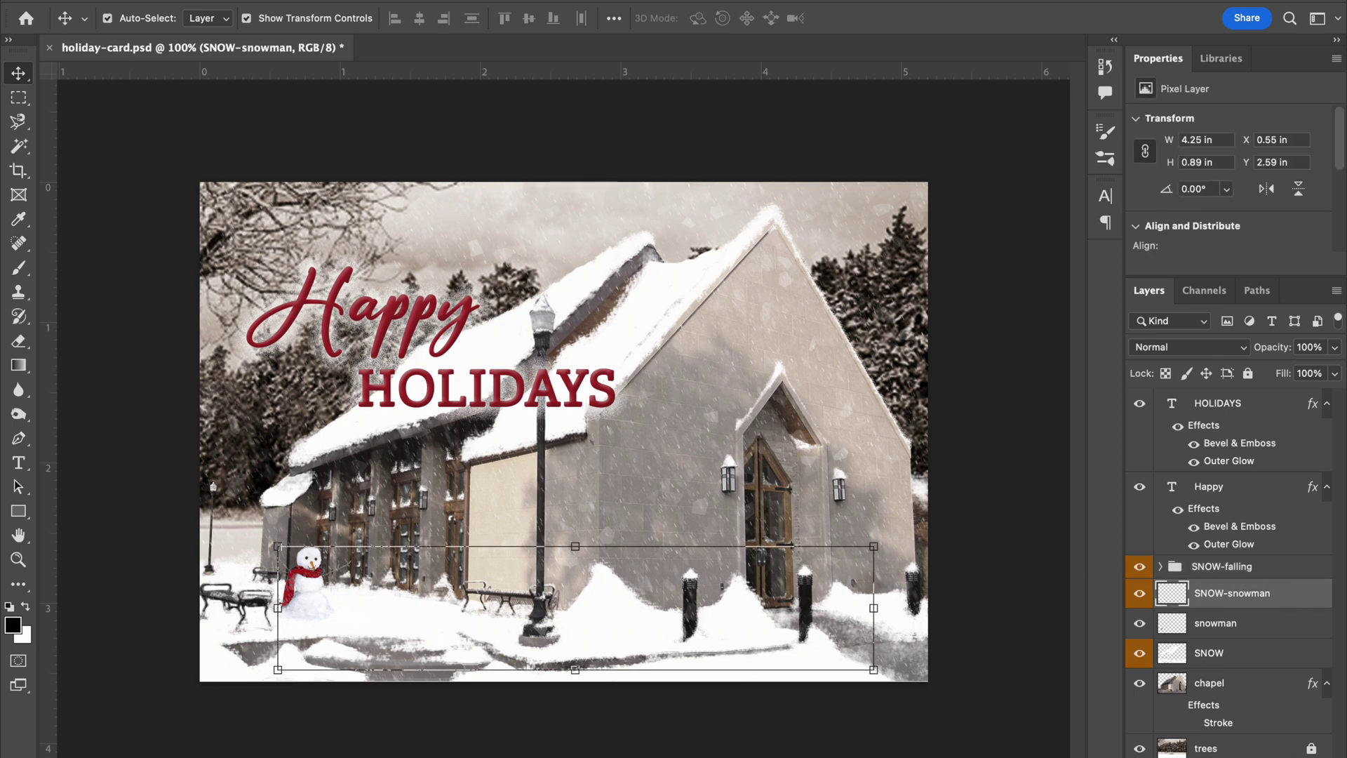
right_click(1291, 592)
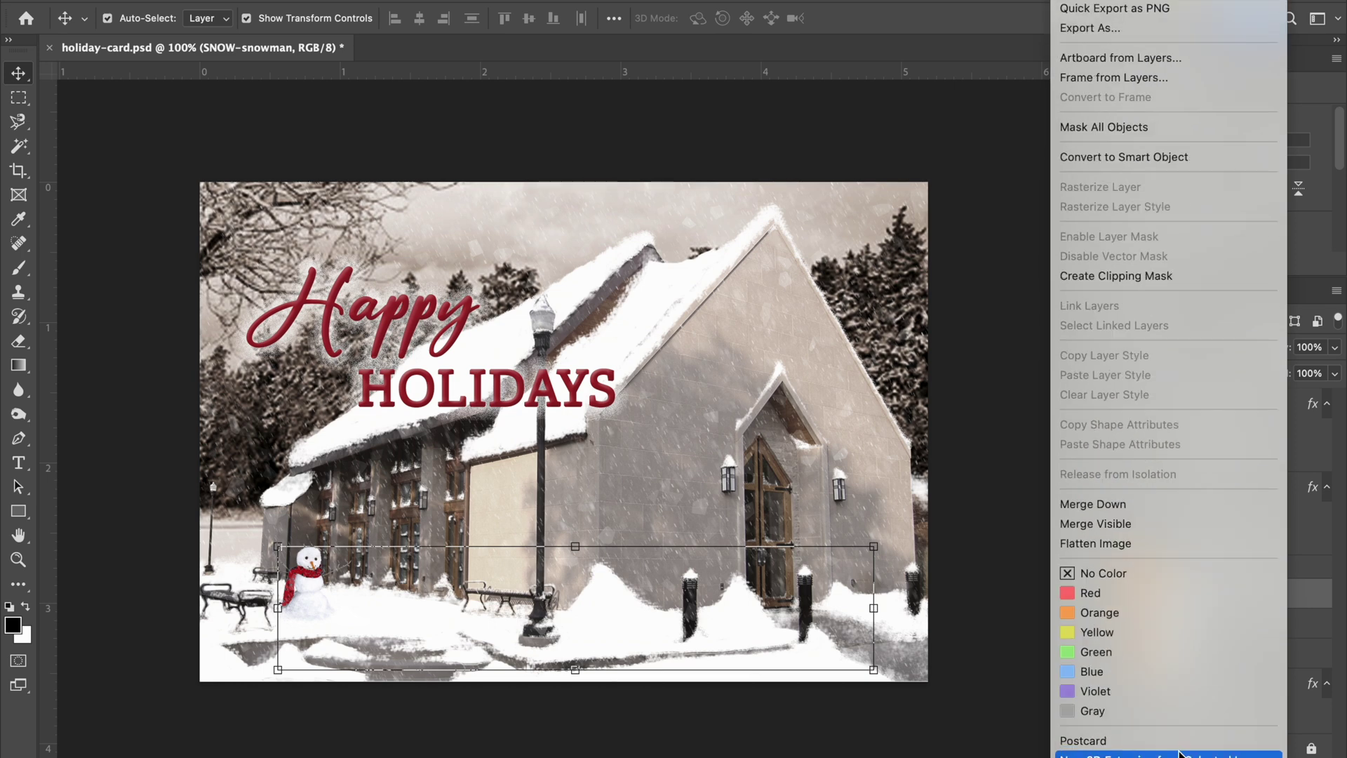
click(1307, 594)
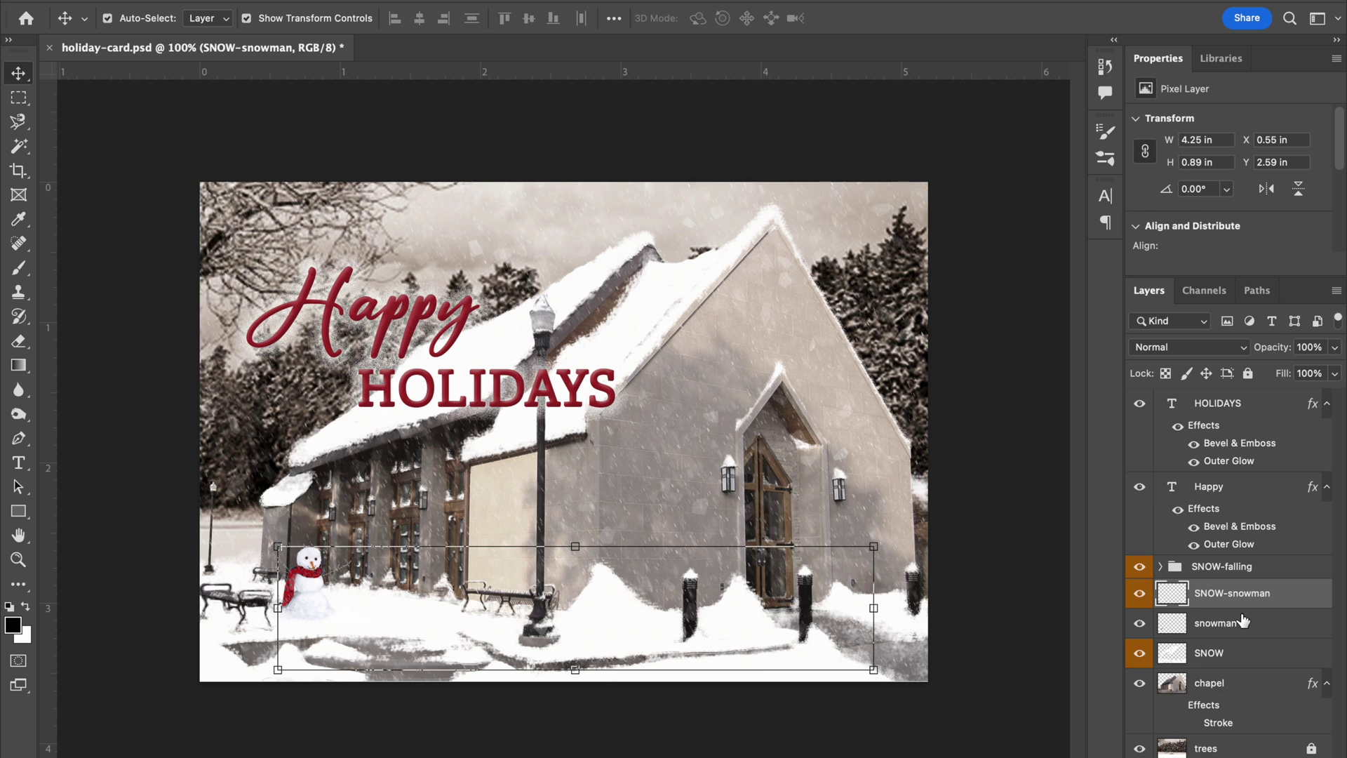
Hide the orange-labelled SNOW, SNOW-snowman and SNOW-falling items, and show all three again
click(1243, 659)
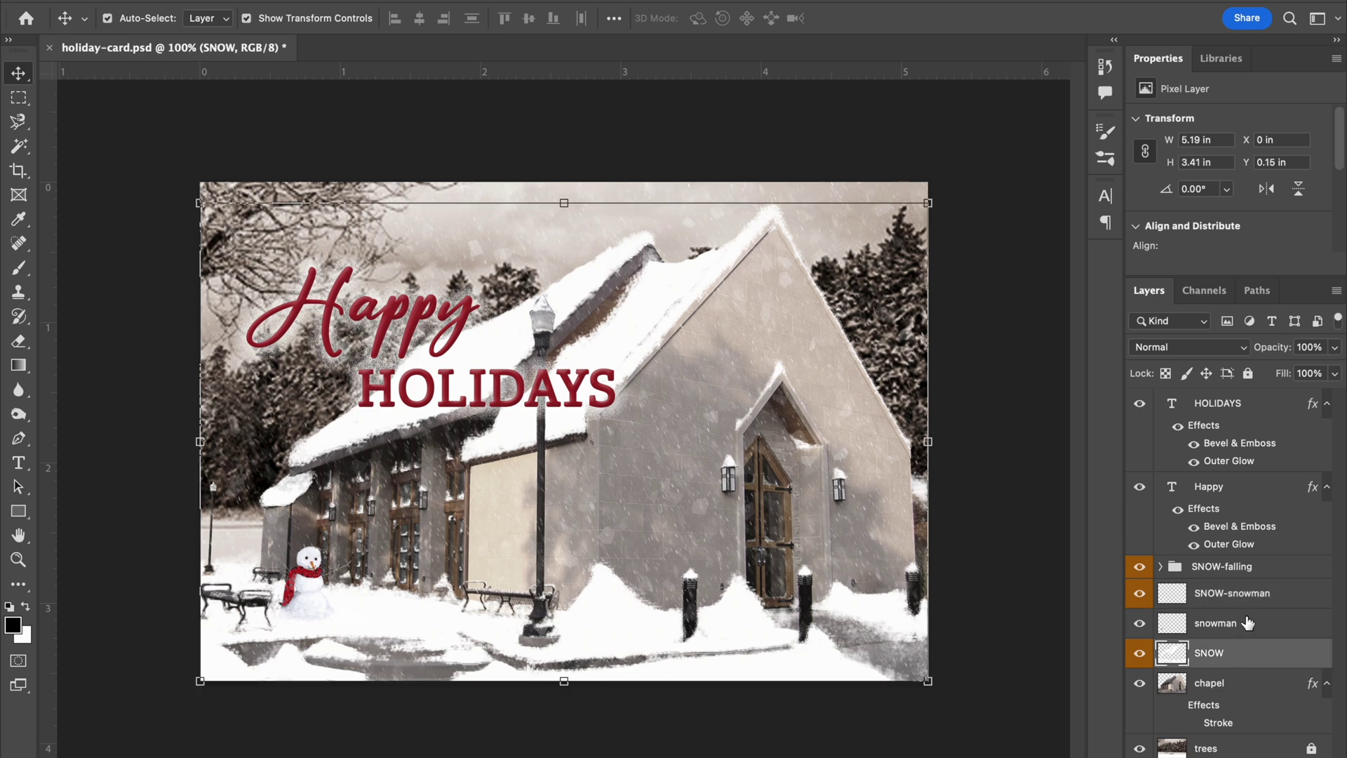
click(1139, 653)
click(1139, 594)
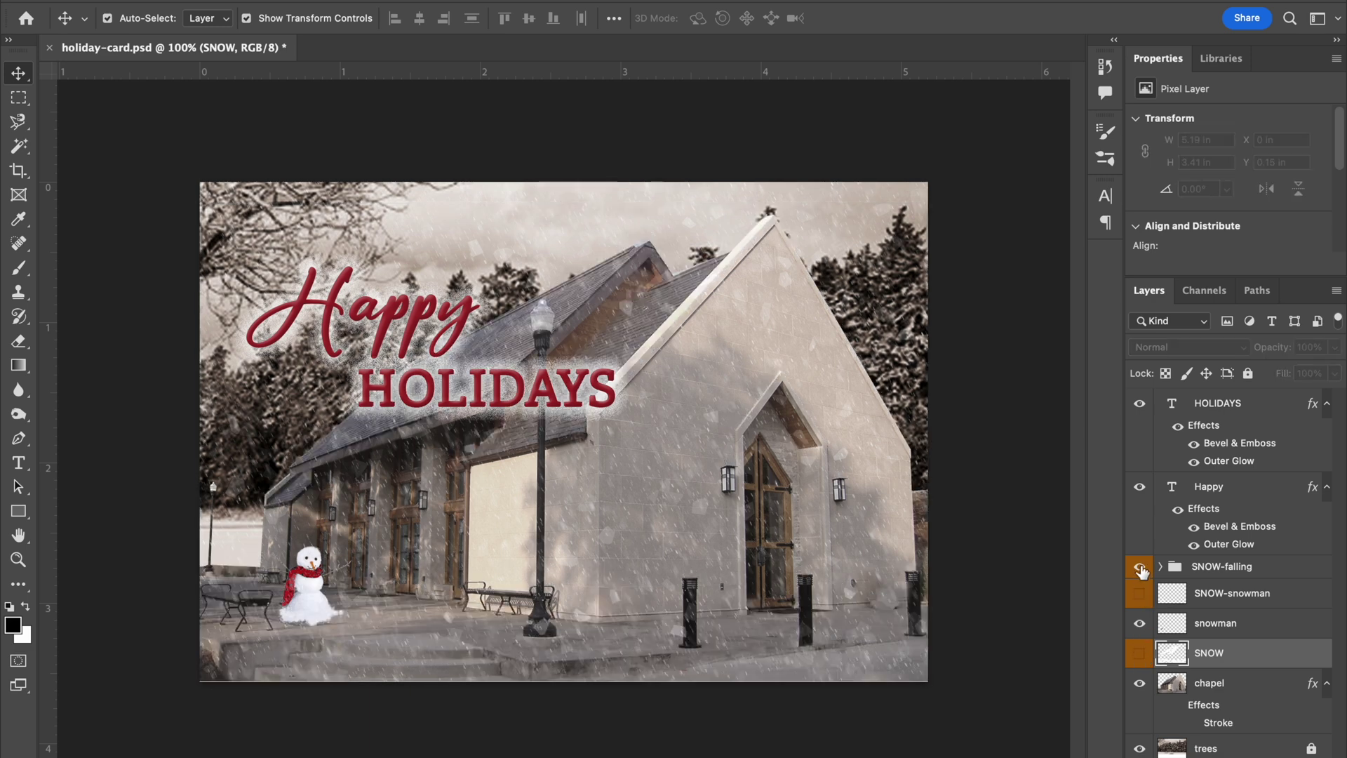
click(1140, 568)
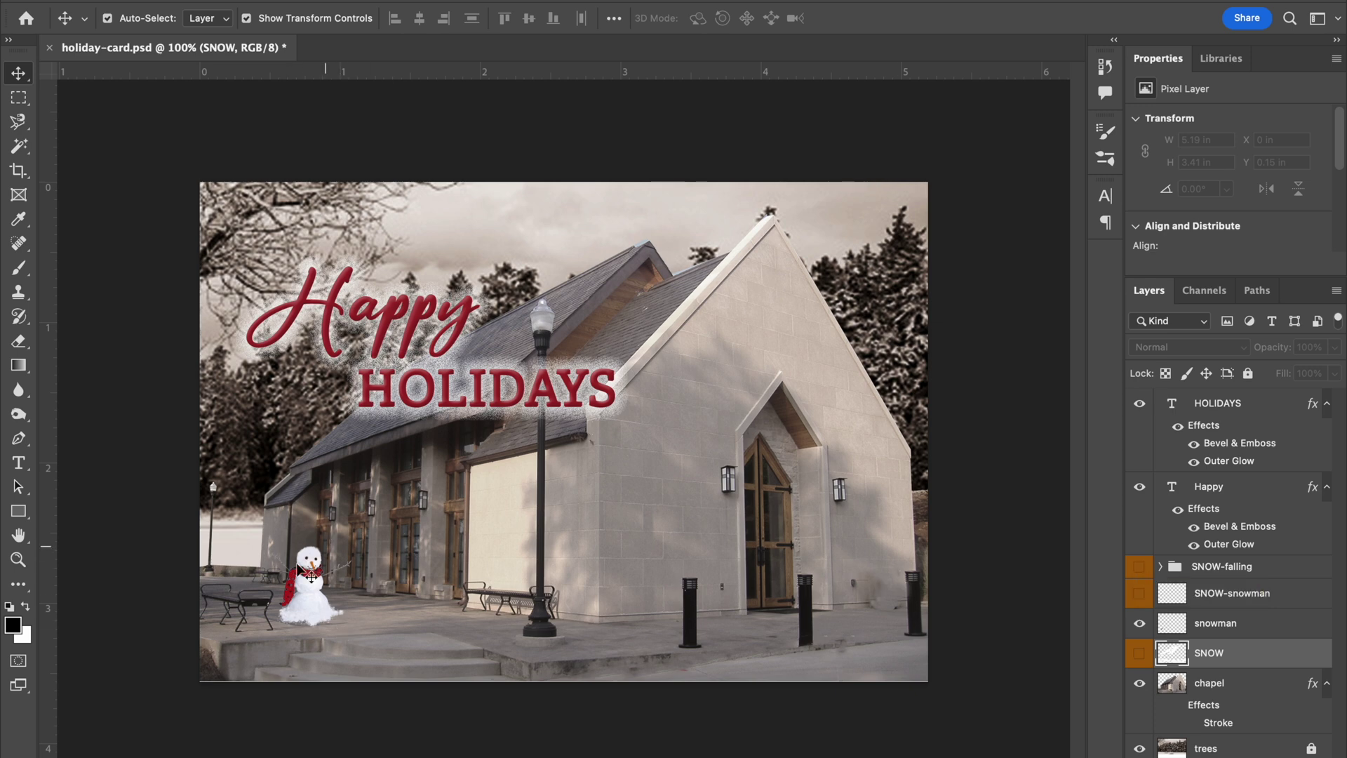
click(1140, 568)
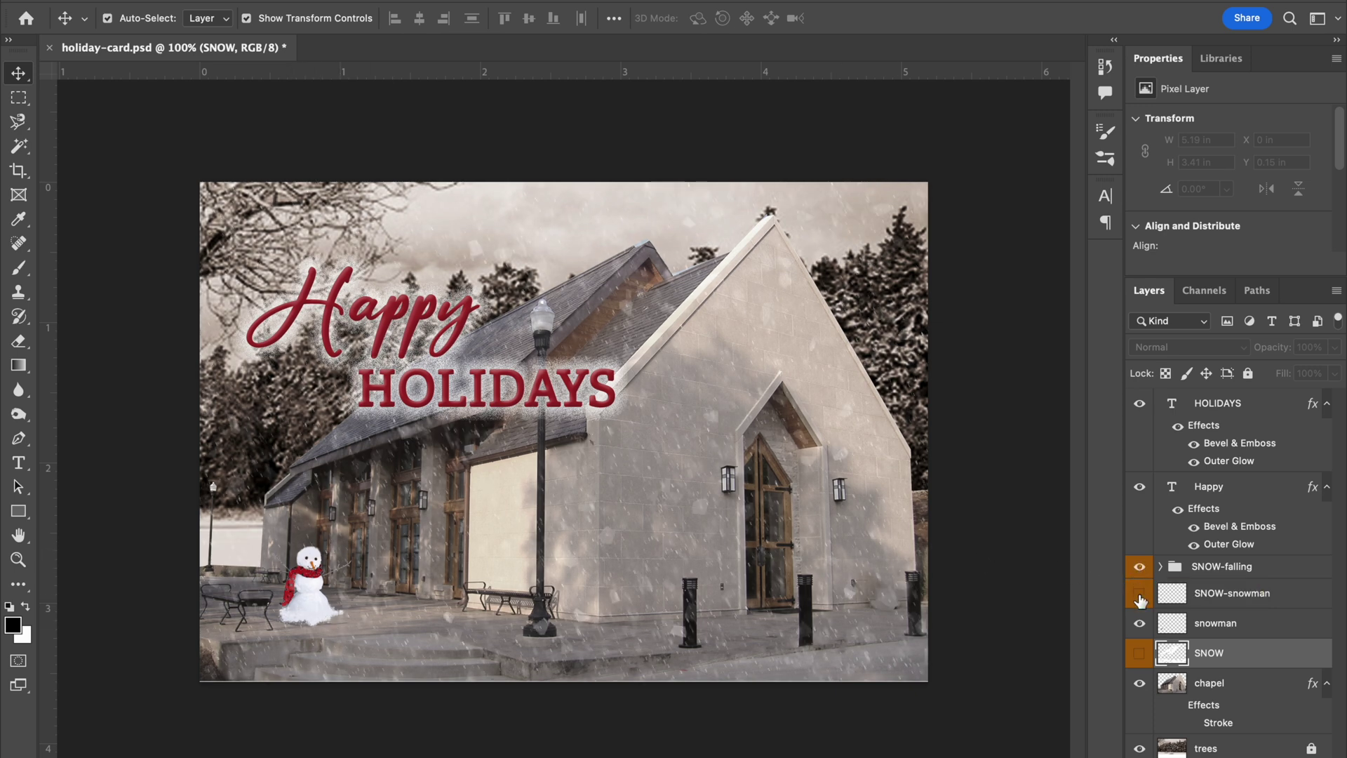
click(1140, 594)
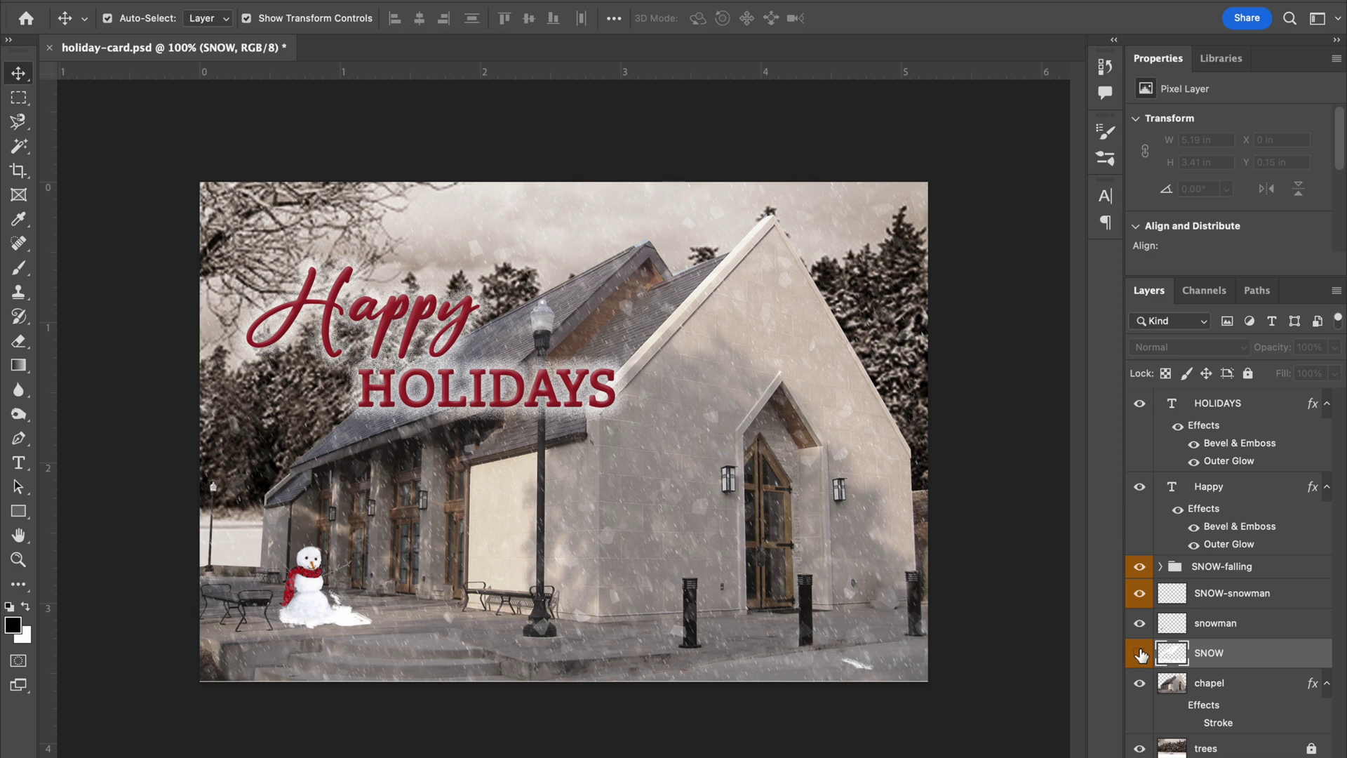
click(1141, 653)
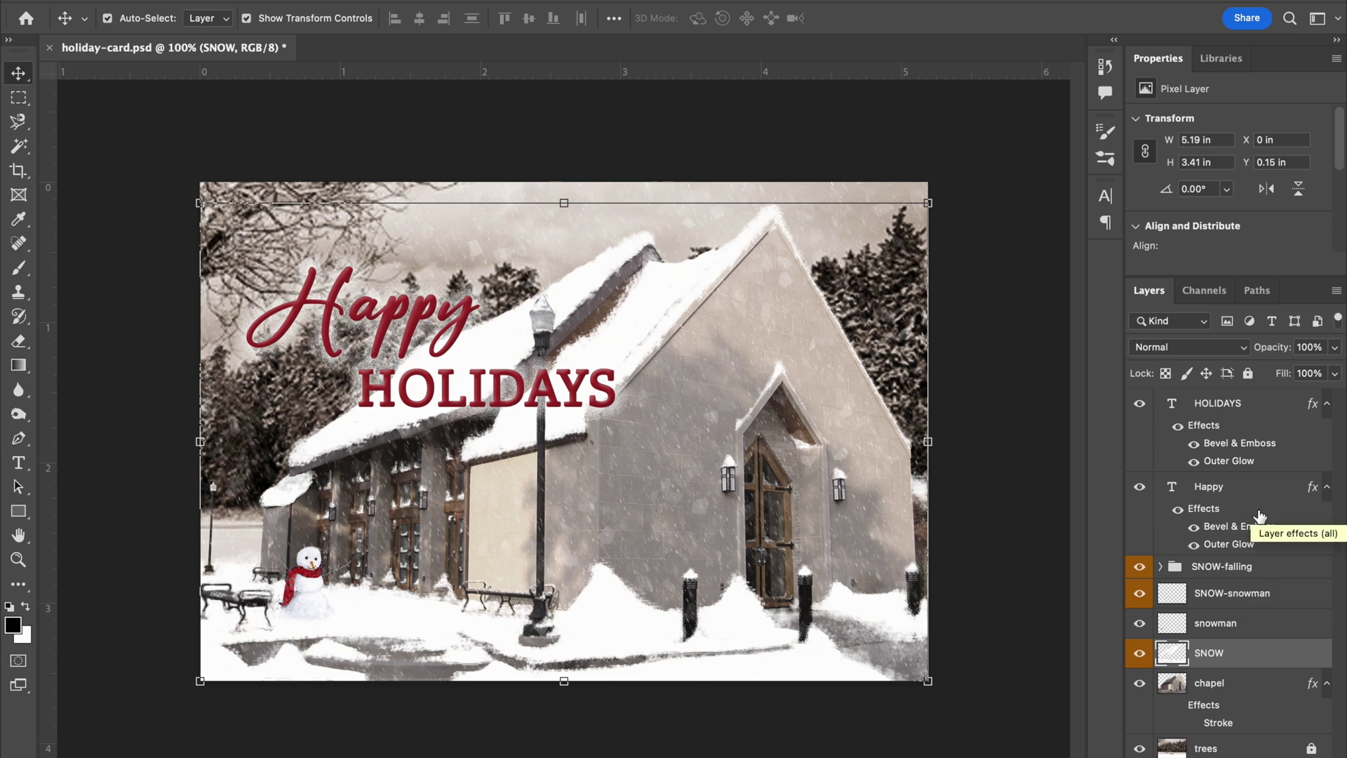
Duplicate the SNOW-falling group as "SNOW-falling copy" within holiday-card.psd
click(1236, 567)
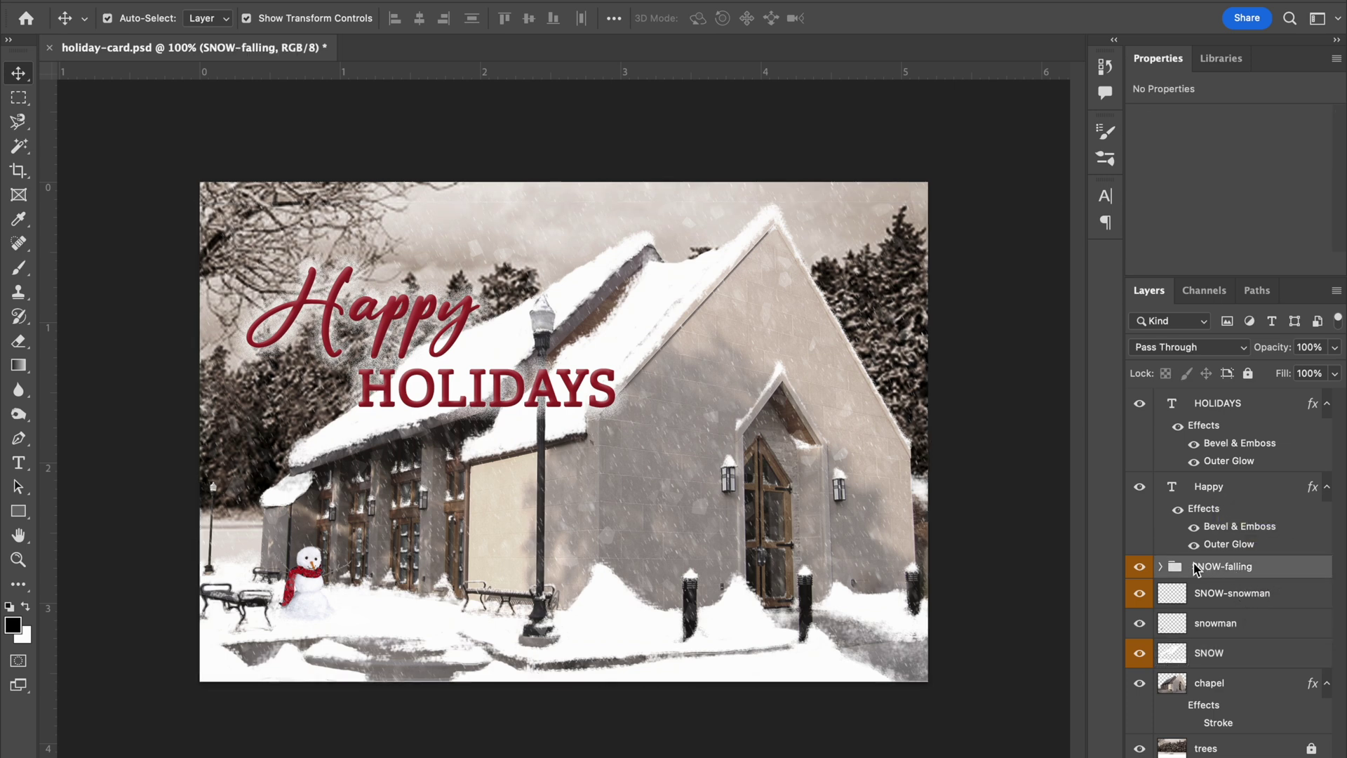
right_click(1270, 575)
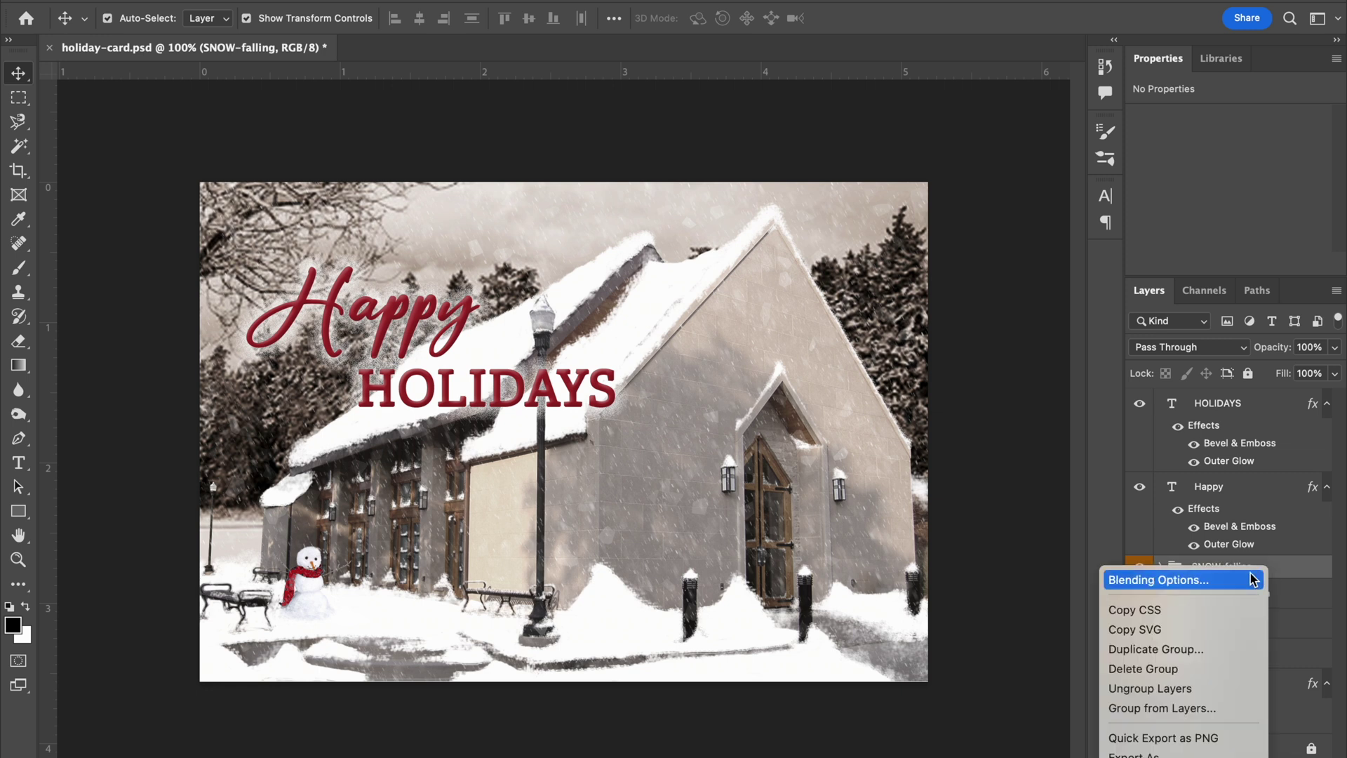
click(1135, 648)
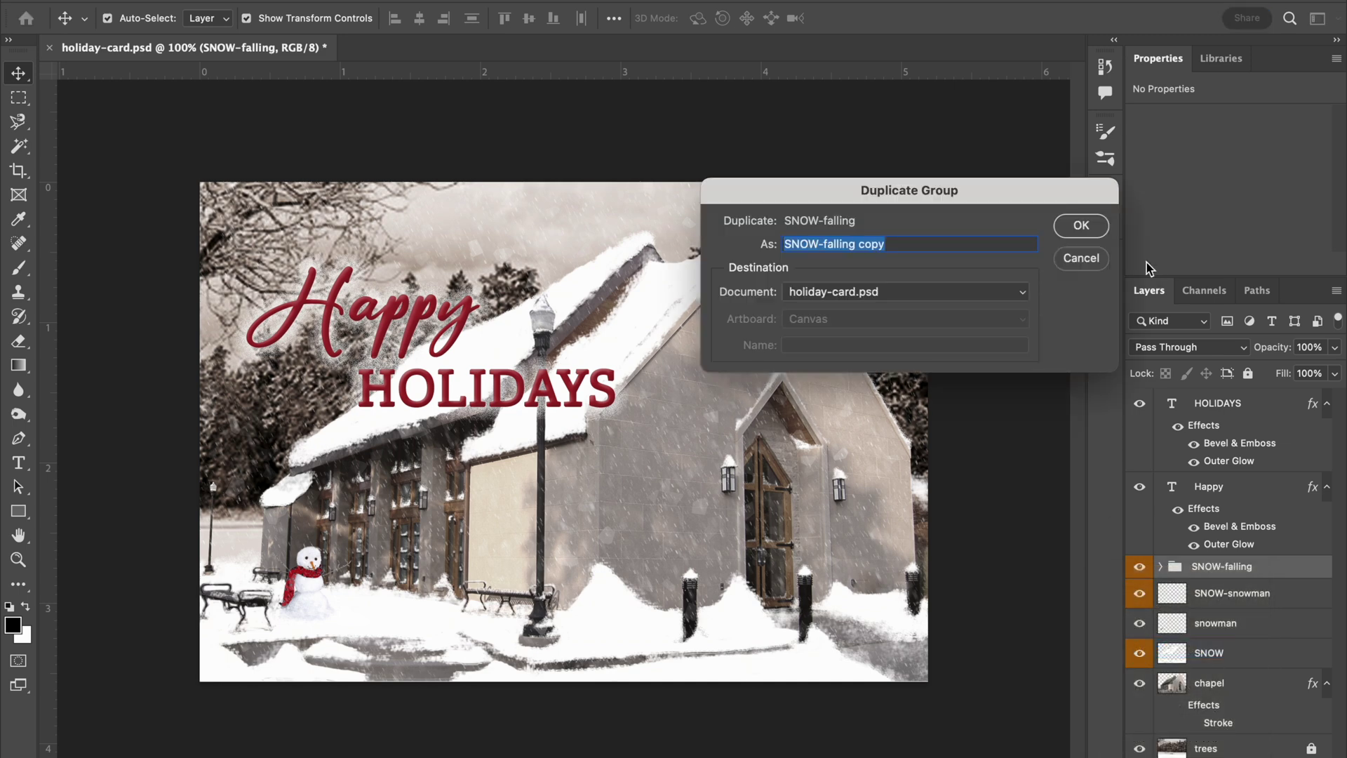
click(1081, 226)
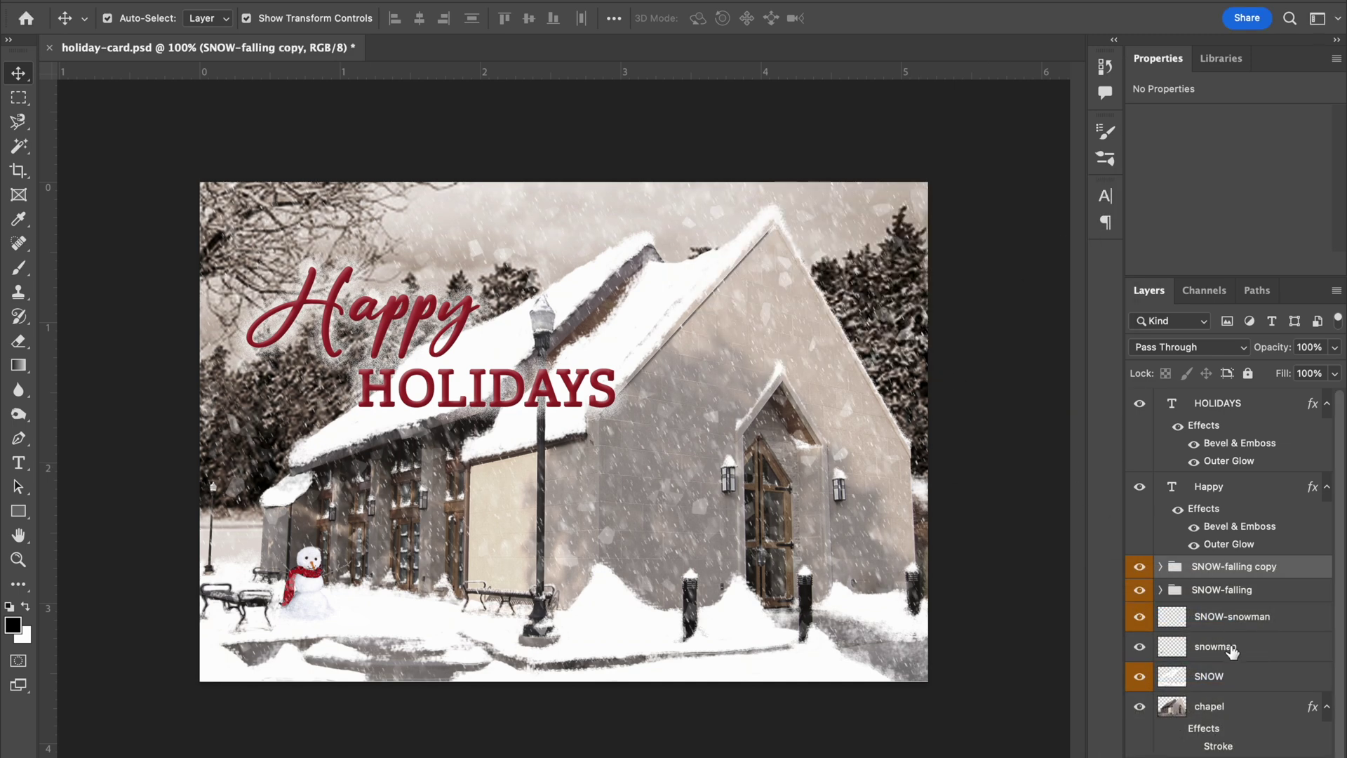
Offset the snow in the SNOW-falling copy group with Free Transform, and delete that duplicate group
key(super+t)
drag(815, 516, 769, 486)
key(Return)
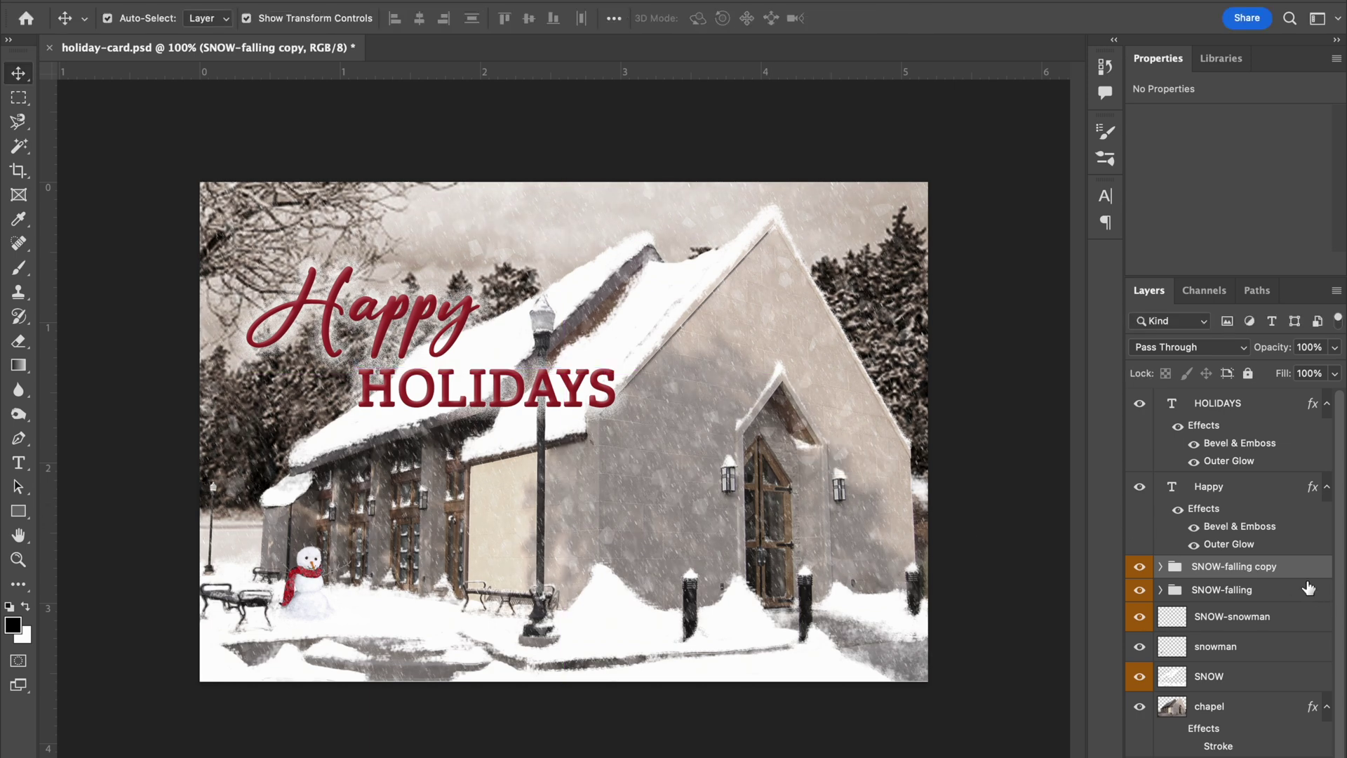
key(BackSpace)
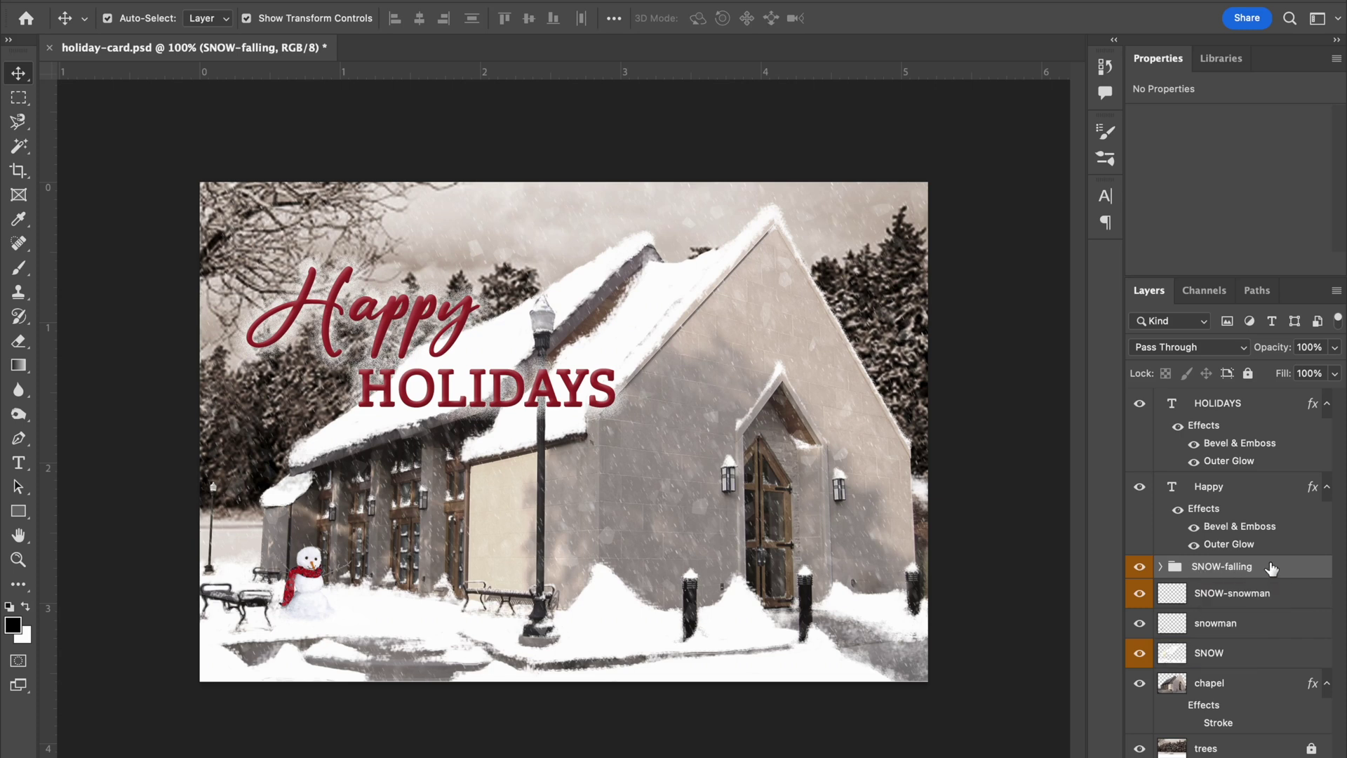
Hide the snowman layer and delete it, and undo the deletion
click(1266, 628)
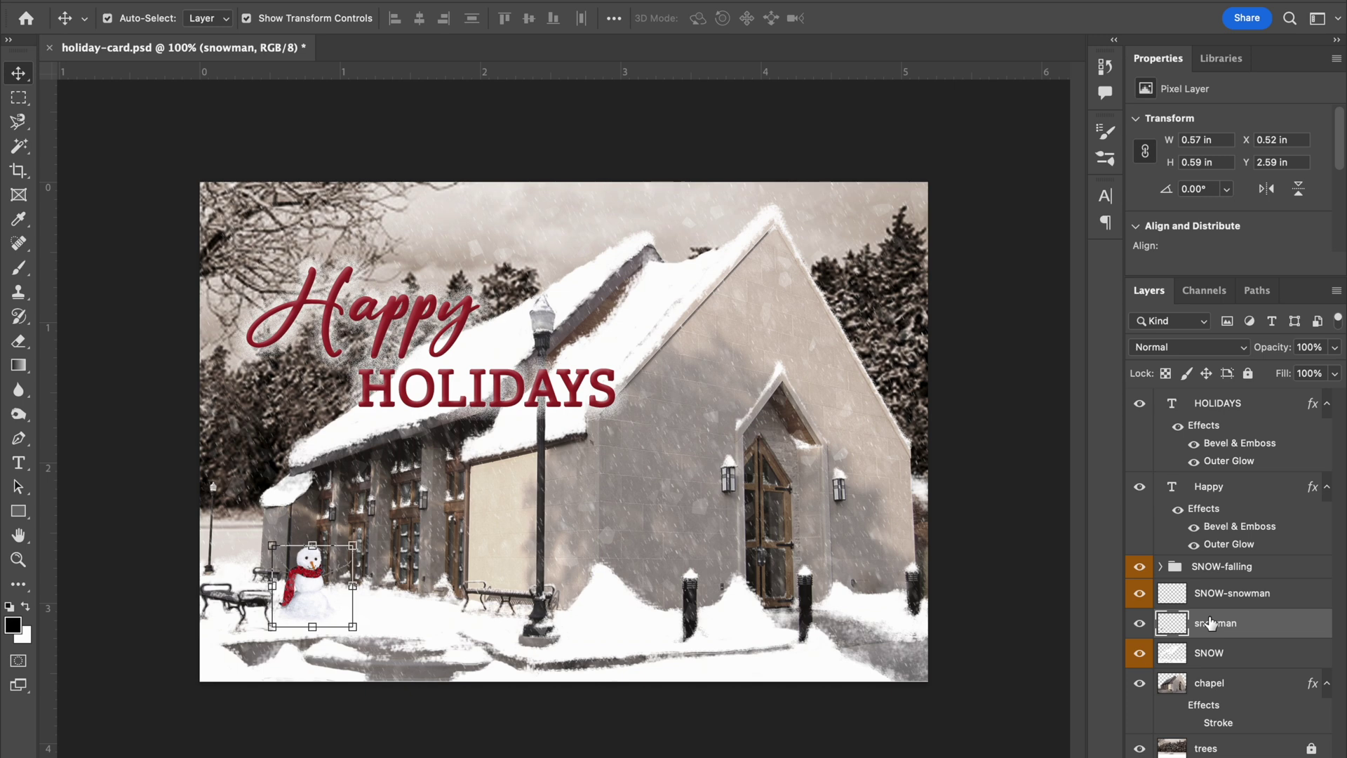
click(1141, 625)
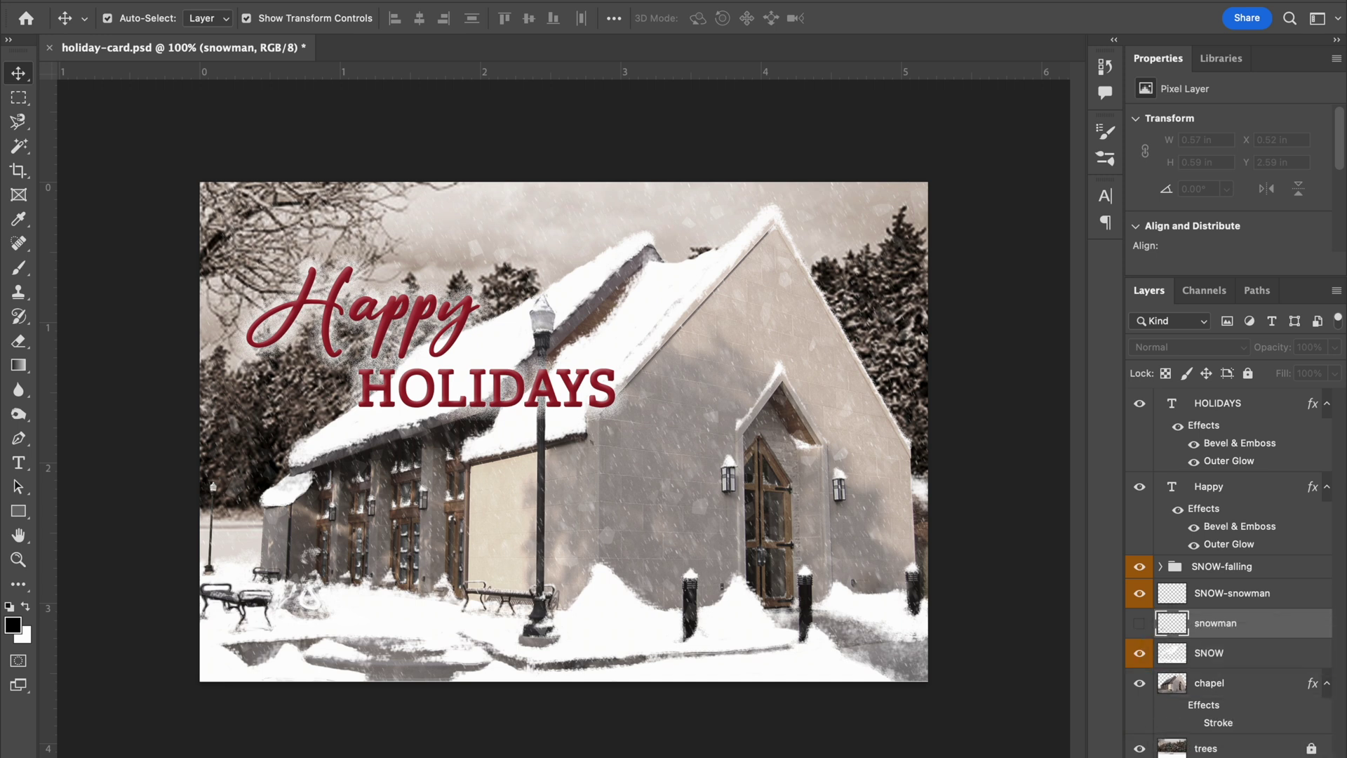
key(Delete)
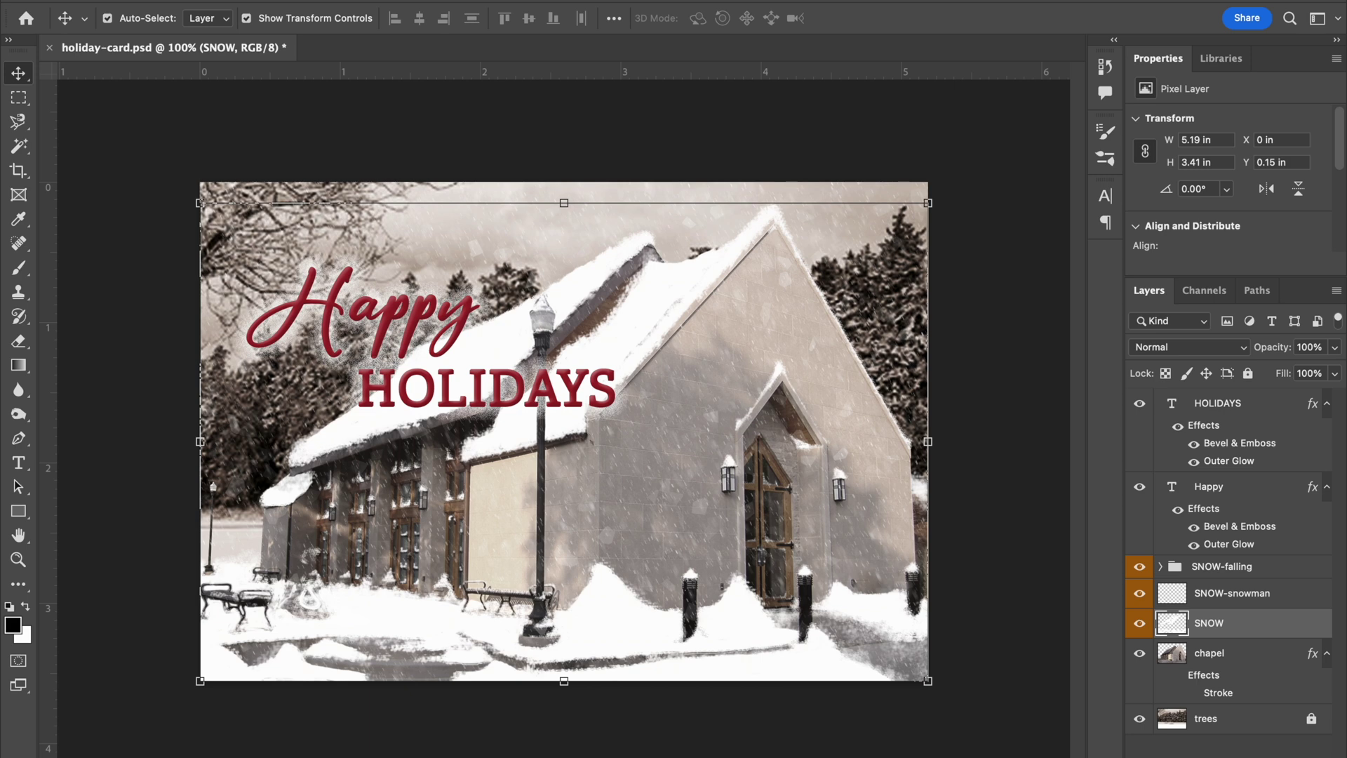
key(ctrl+z)
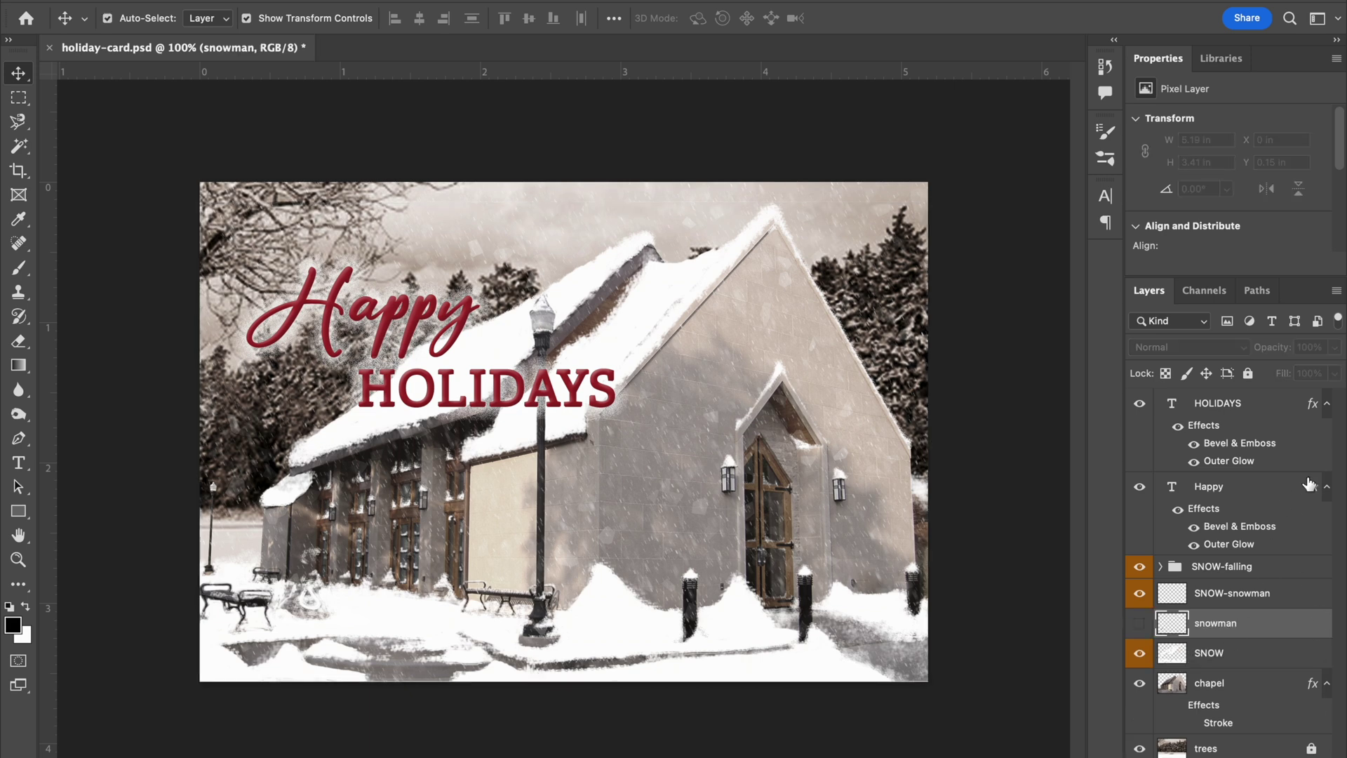
Remove the hidden snowman layer with Delete Hidden Layers, undo the deletion, and make the snowman visible again
click(1337, 293)
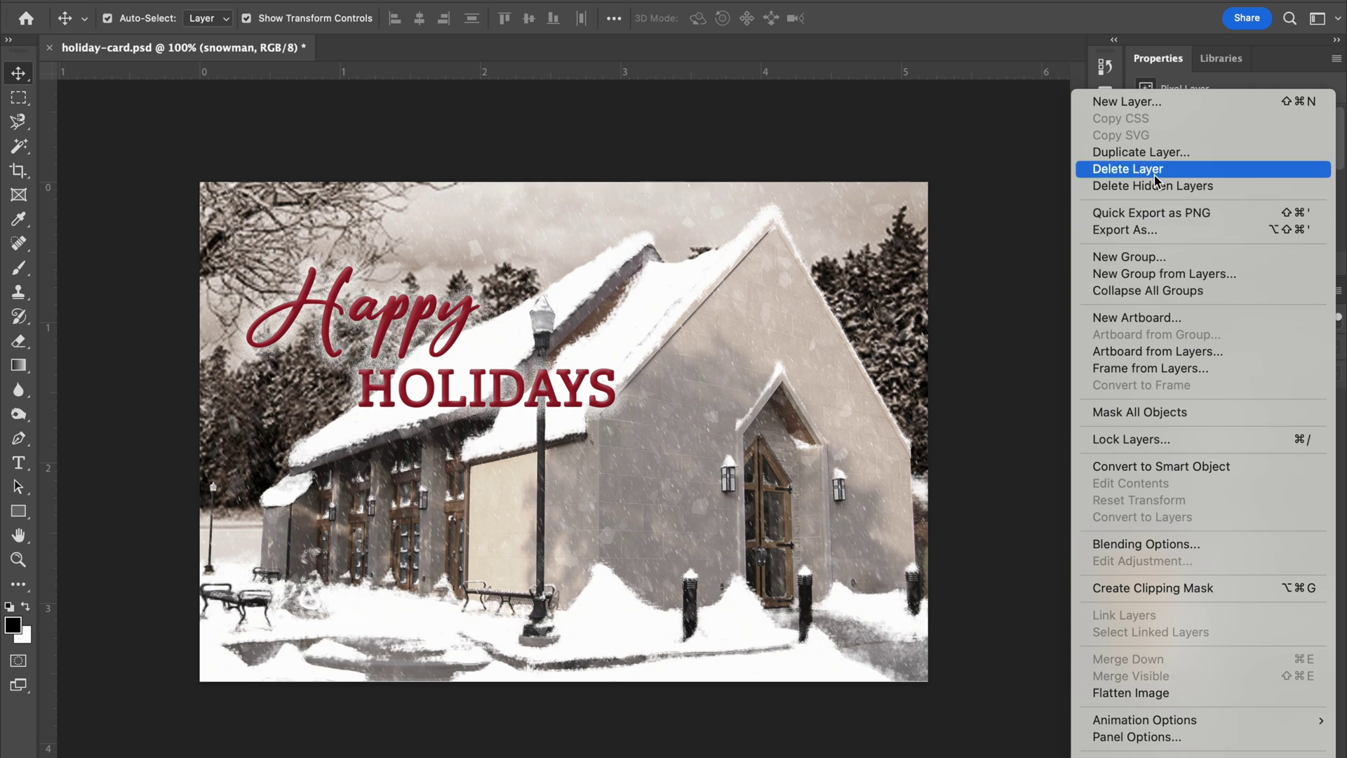
click(1083, 188)
click(661, 271)
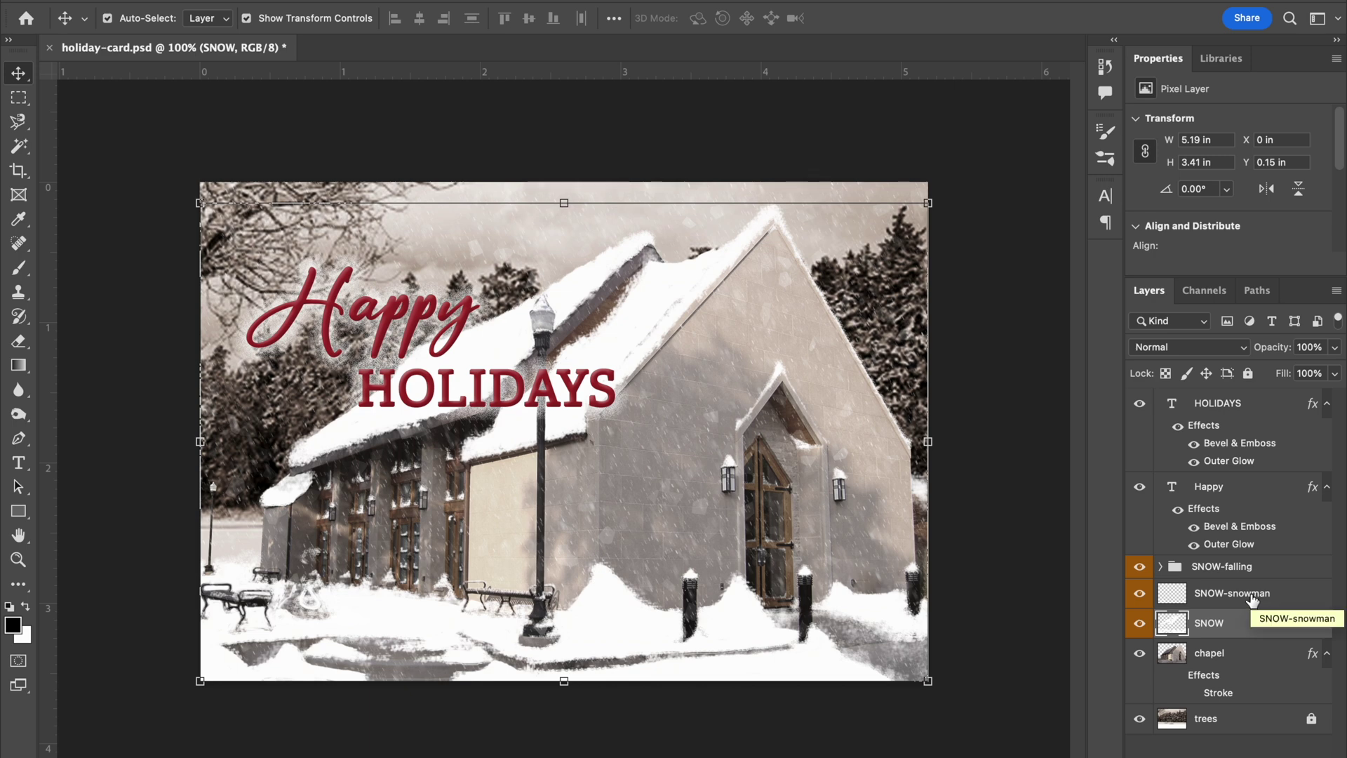
key(ctrl+z)
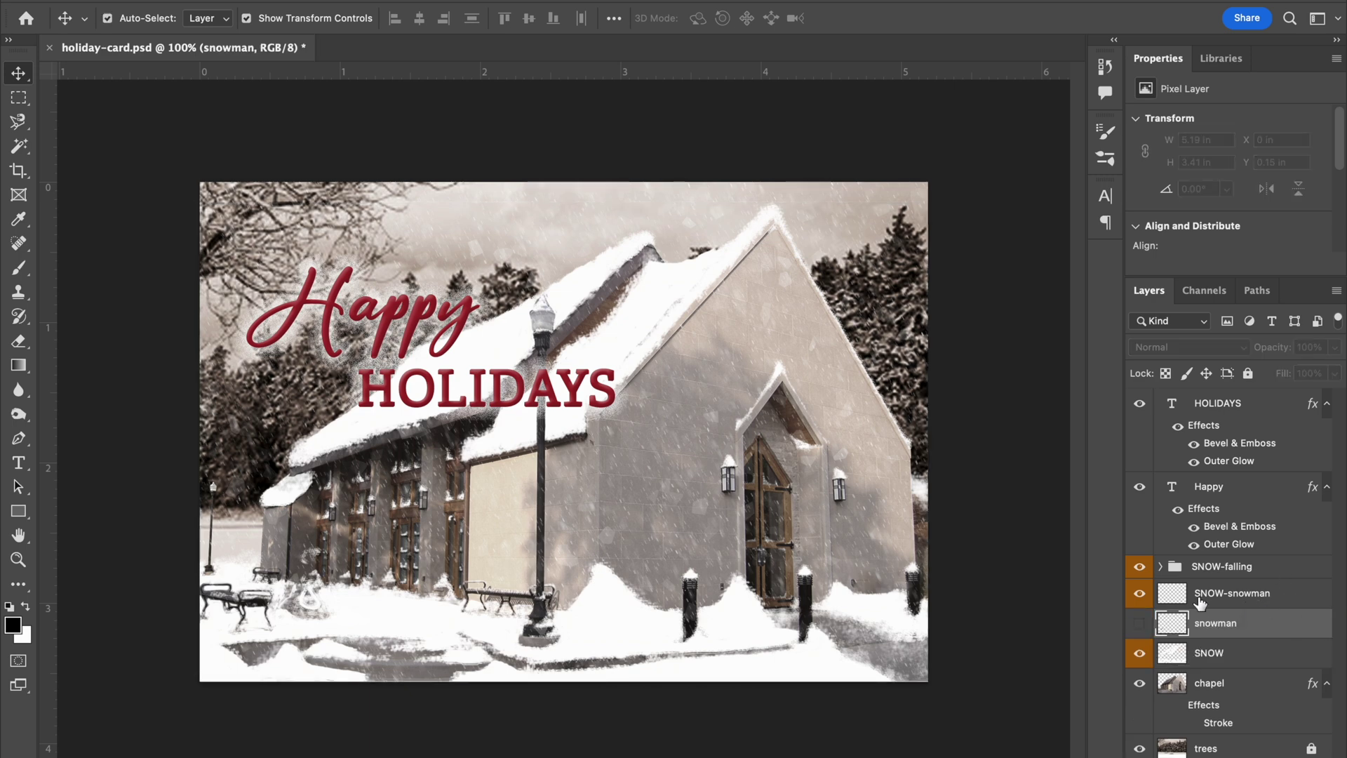
click(1140, 623)
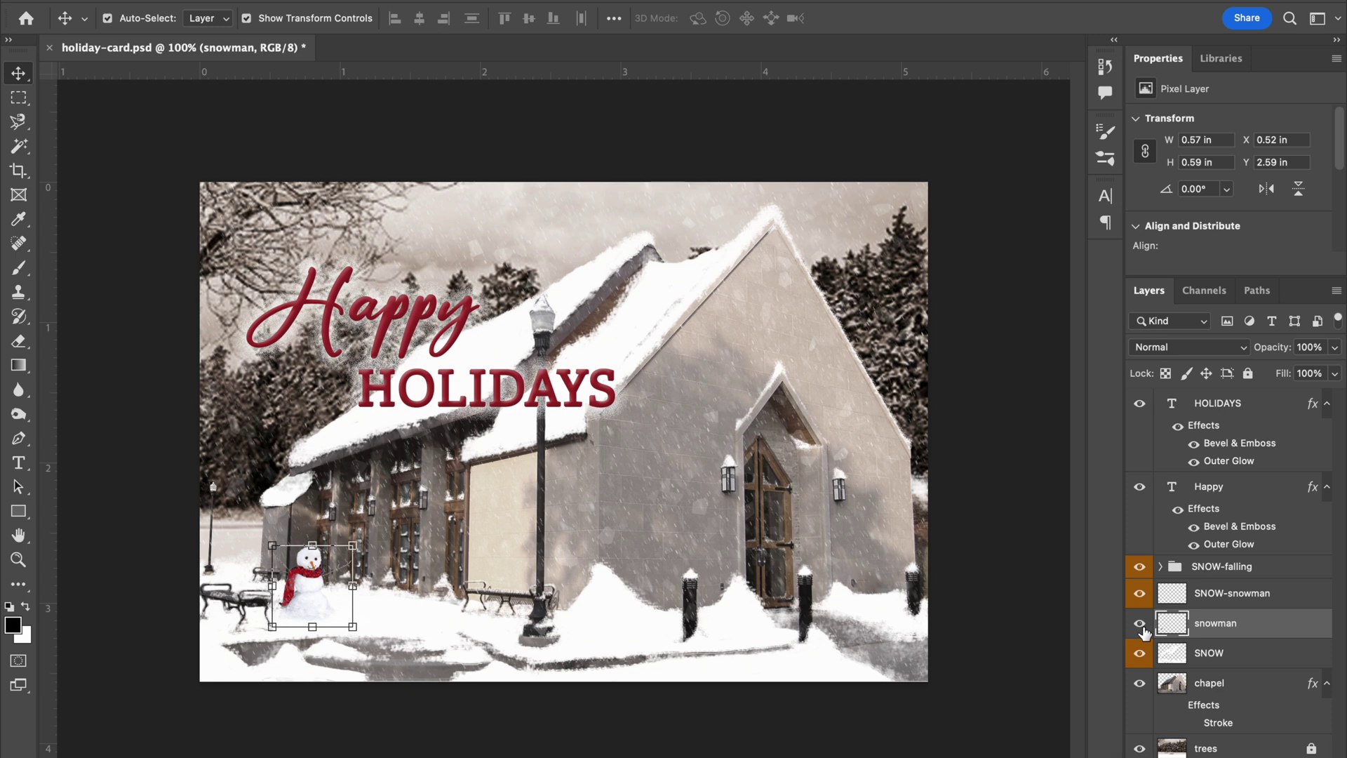
Select the locked trees layer at the bottom of the layer stack
click(1257, 746)
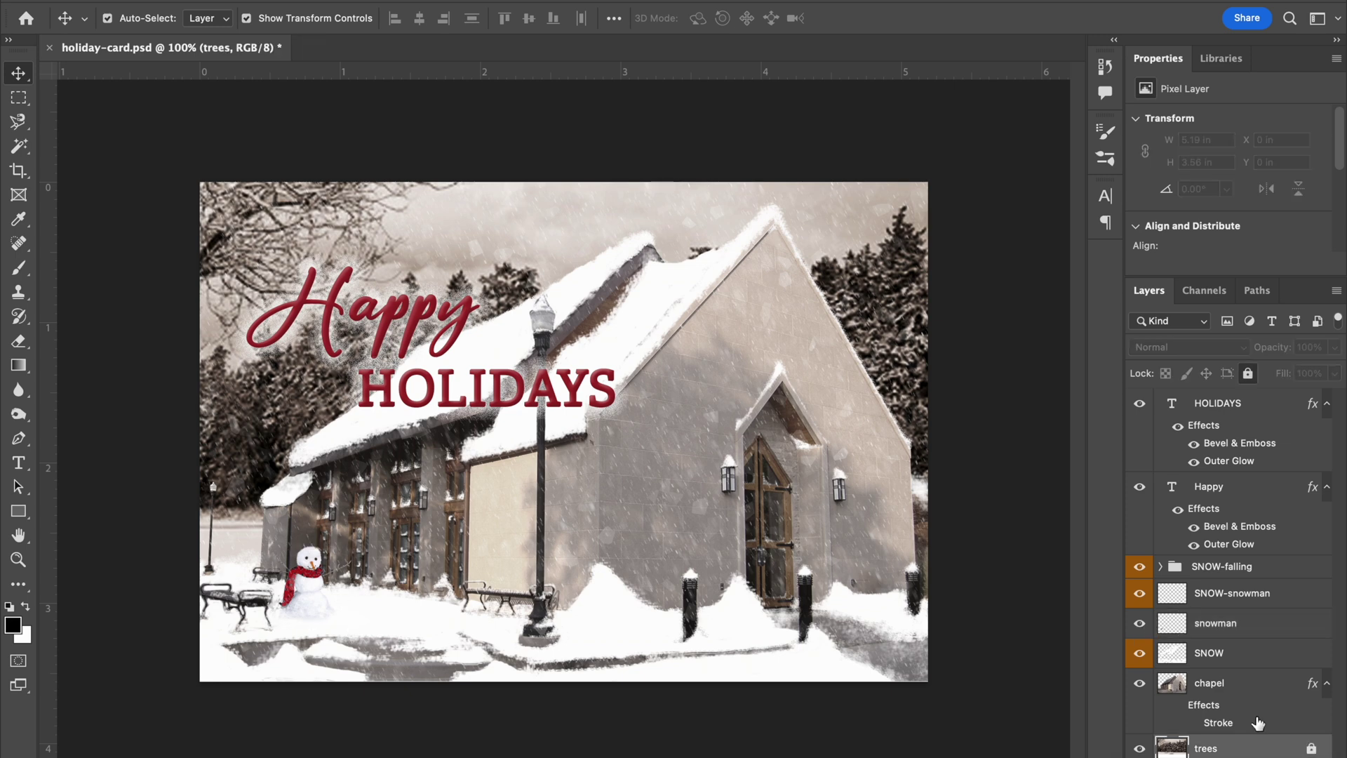